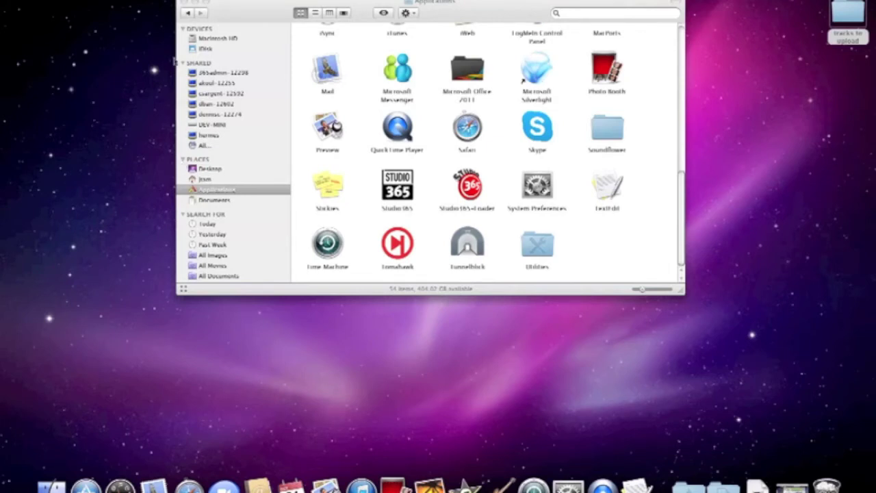
# Launch Studio 365 from the Finder Applications folder.
pyautogui.click(503, 6)
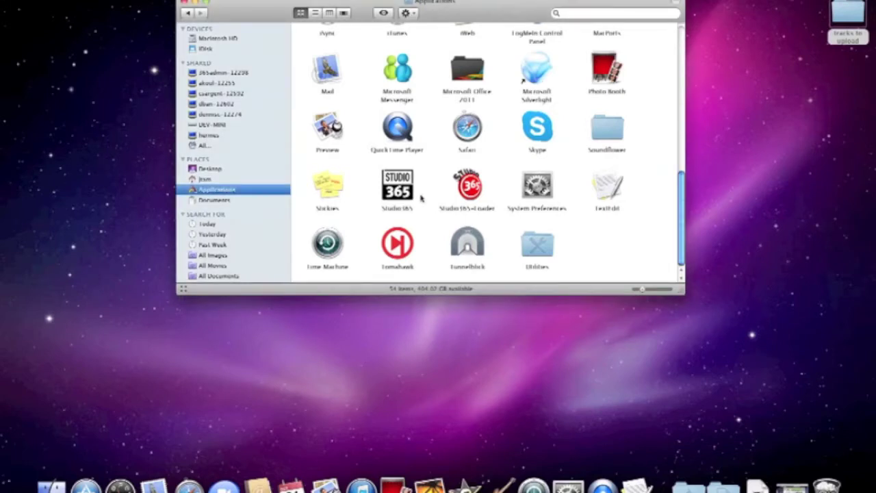
pyautogui.doubleClick(404, 192)
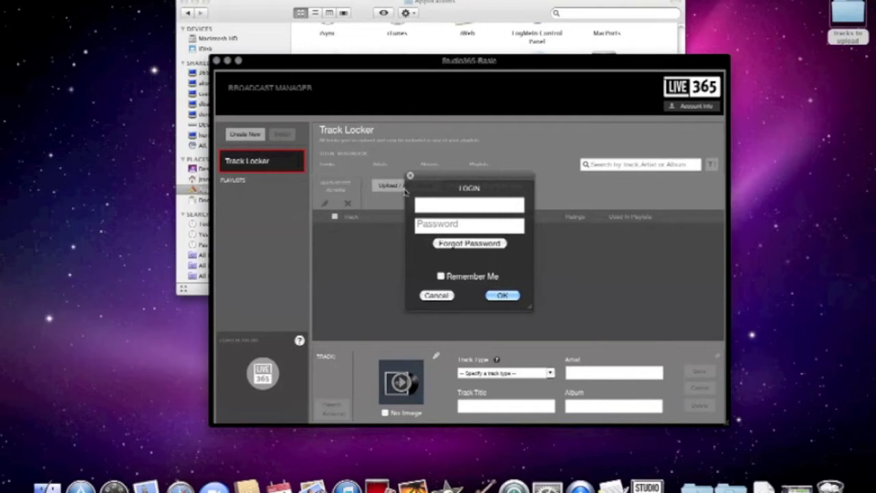
# Log in with the station's login name and password, then dismiss the feature guide overlay.
pyautogui.write('sept234')
pyautogui.press('BackSpace')
pyautogui.write('b')
pyautogui.press('Tab')
pyautogui.write('****')
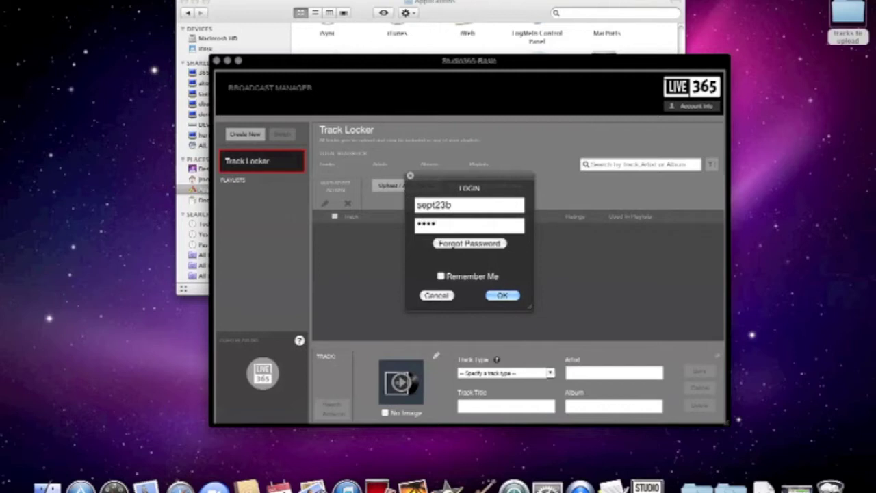
pyautogui.click(512, 296)
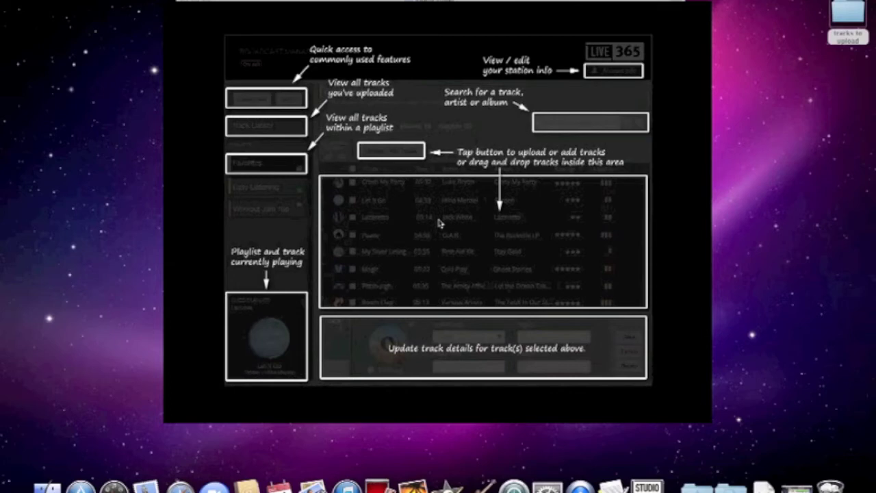
pyautogui.click(440, 223)
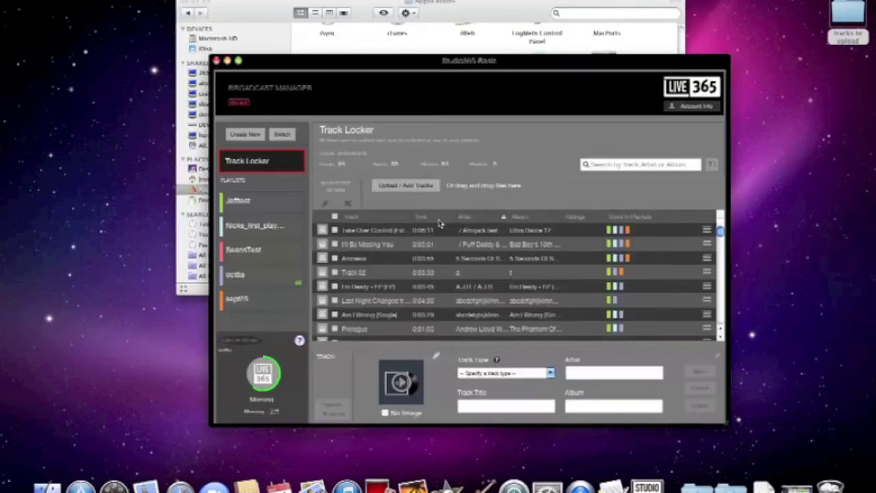
# Minimize Finder, reposition and resize the Broadcast Manager window, and show station statistics.
pyautogui.doubleClick(193, 6)
pyautogui.moveTo(317, 62); pyautogui.dragTo(240, 36)
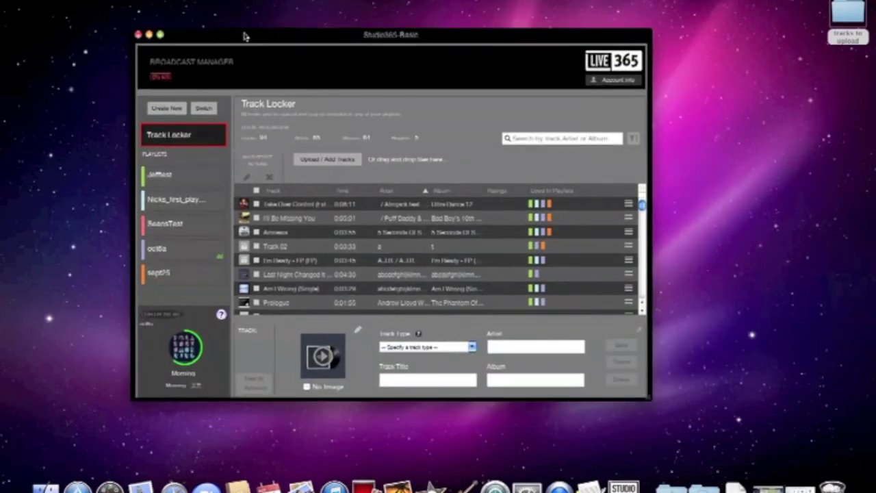
pyautogui.click(160, 35)
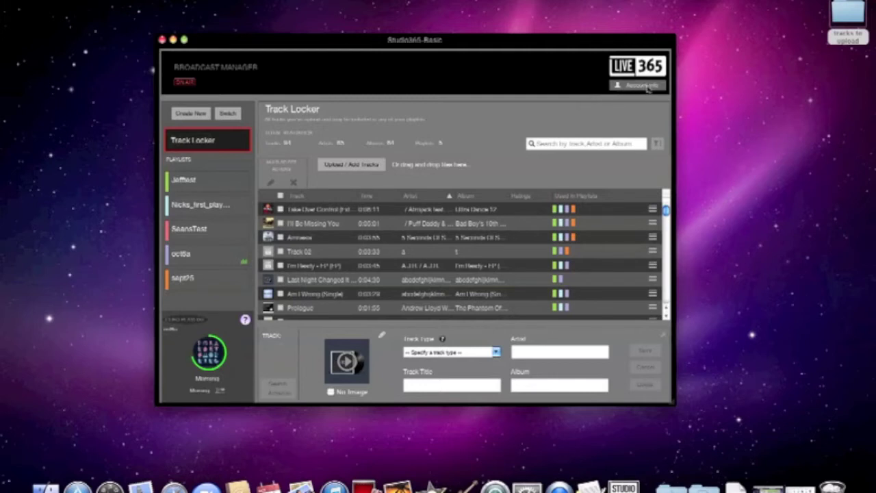
pyautogui.click(640, 86)
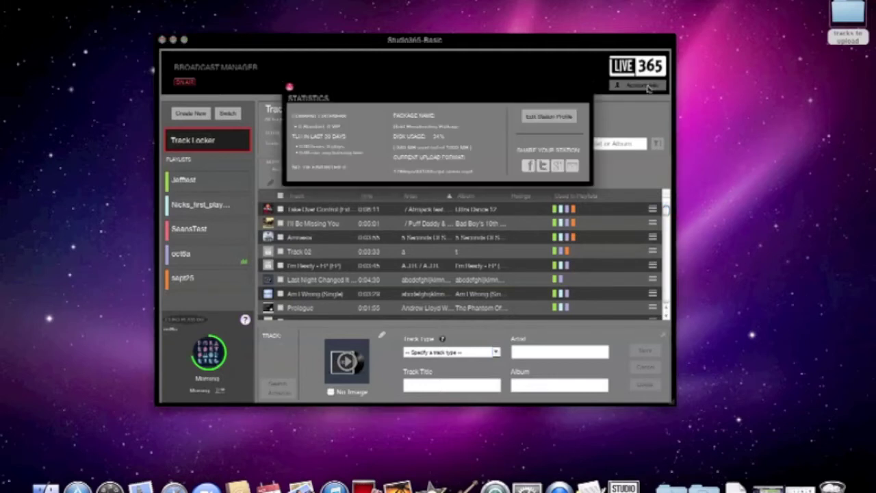
# Retitle the station profile 'BestPopHot Hits', keep the stream format, save, and close statistics.
pyautogui.click(551, 120)
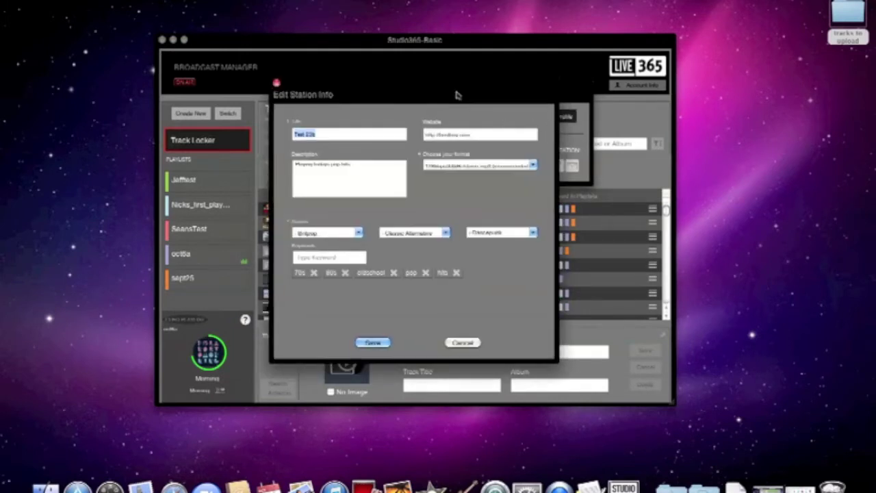
pyautogui.moveTo(456, 94); pyautogui.dragTo(417, 94)
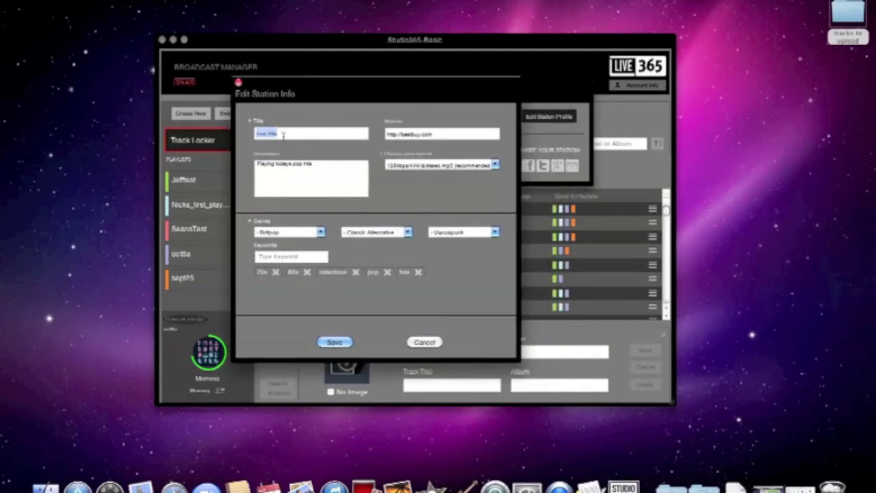
pyautogui.moveTo(278, 134); pyautogui.dragTo(252, 133)
pyautogui.write('BestPopH')
pyautogui.write('ot Hits')
pyautogui.click(493, 164)
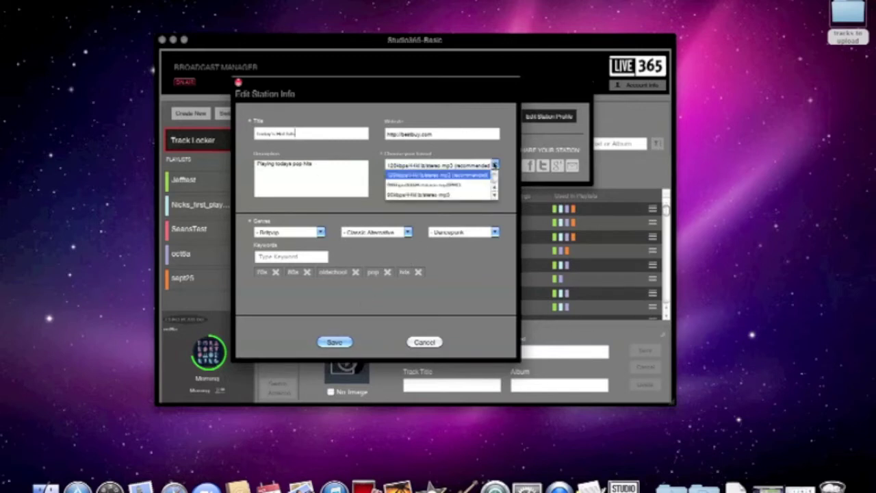
pyautogui.click(501, 159)
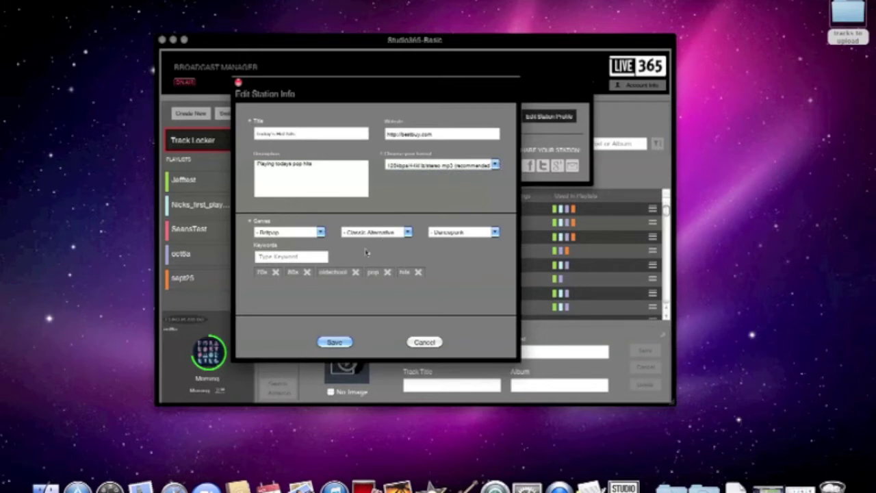
pyautogui.click(347, 342)
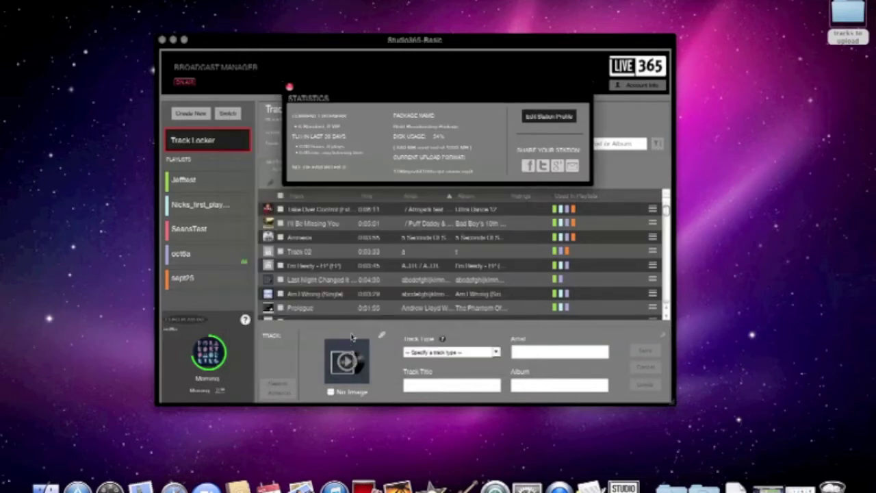
pyautogui.click(288, 87)
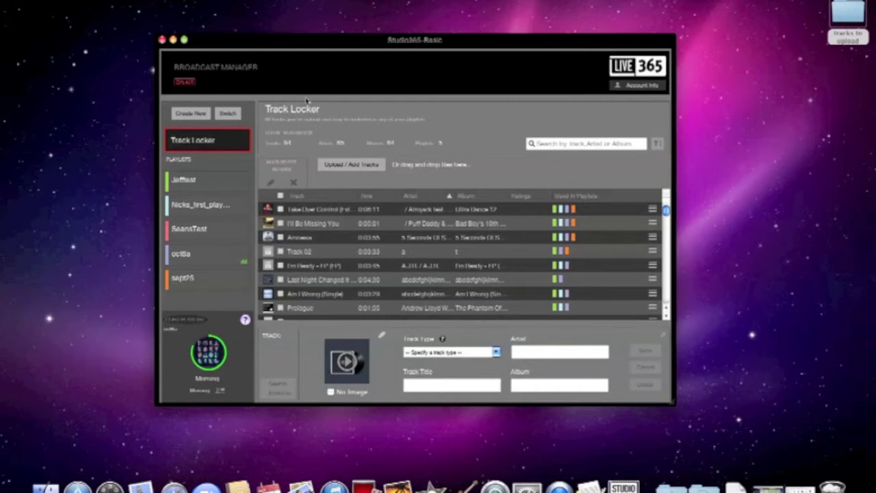
# Create a new orange playlist named Awesome_playlist.
pyautogui.click(200, 114)
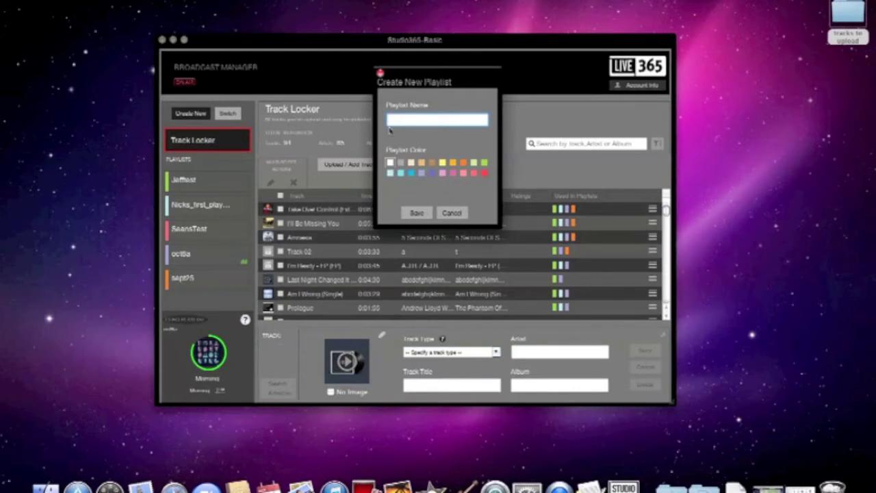
pyautogui.write('Awesome playlist')
pyautogui.click(452, 163)
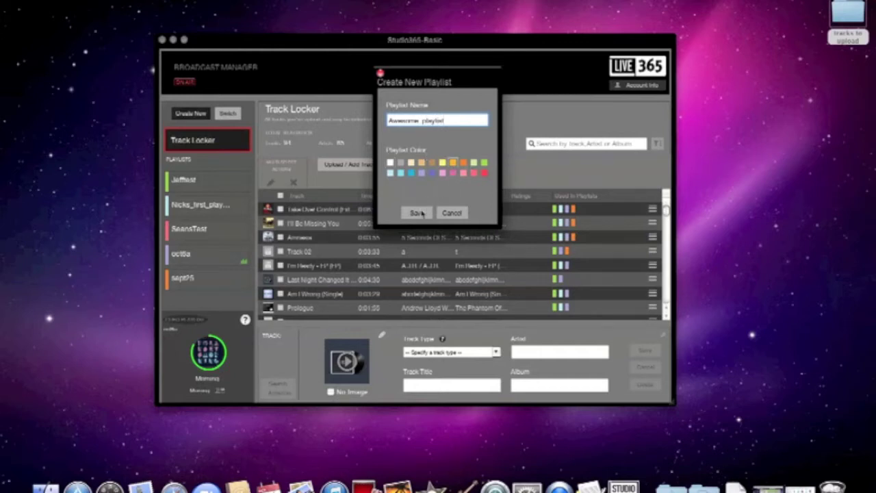
pyautogui.click(419, 213)
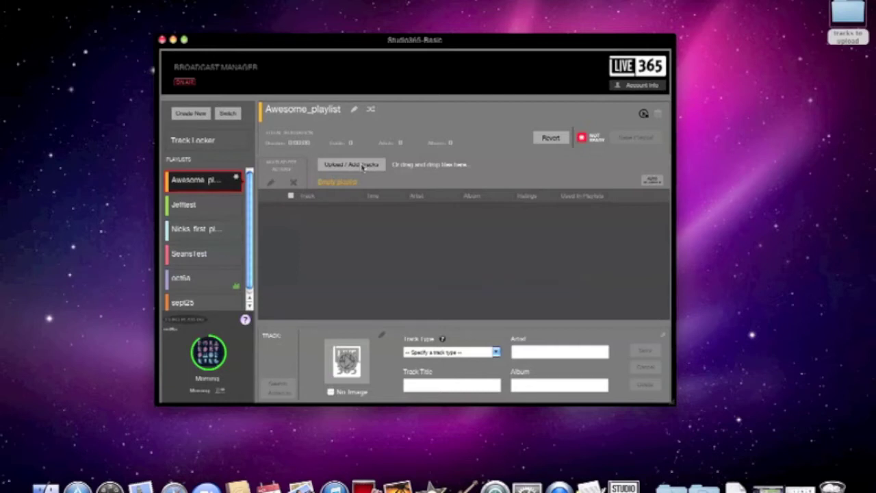
# Add the first six locker tracks, including Amnesia, Track 02, I'm Ready and Last Night.
pyautogui.click(348, 167)
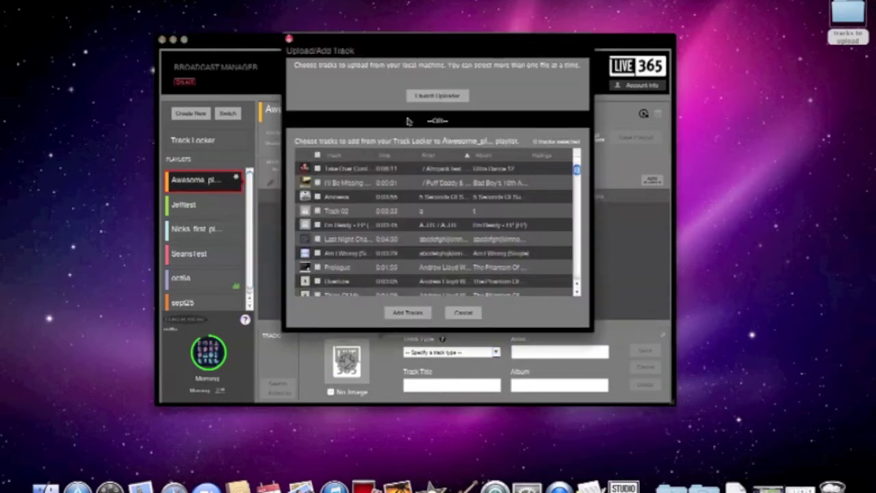
pyautogui.scroll(-3, 577, 171)
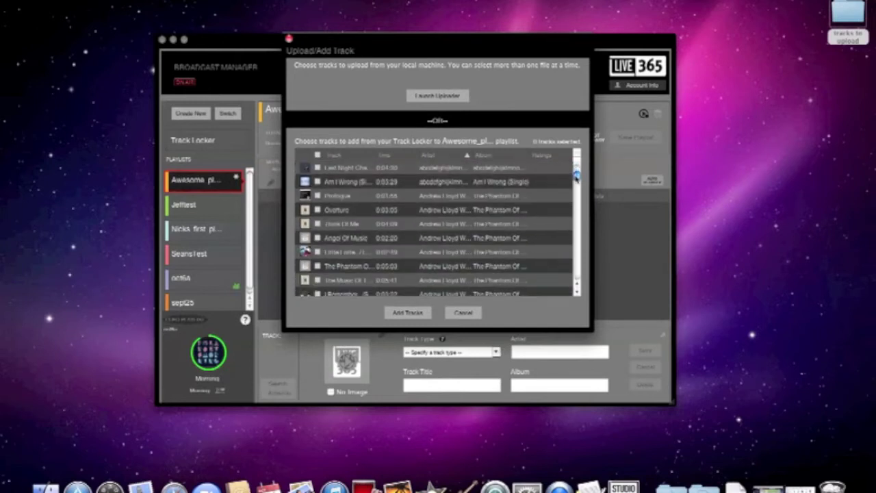
pyautogui.scroll(3, 576, 171)
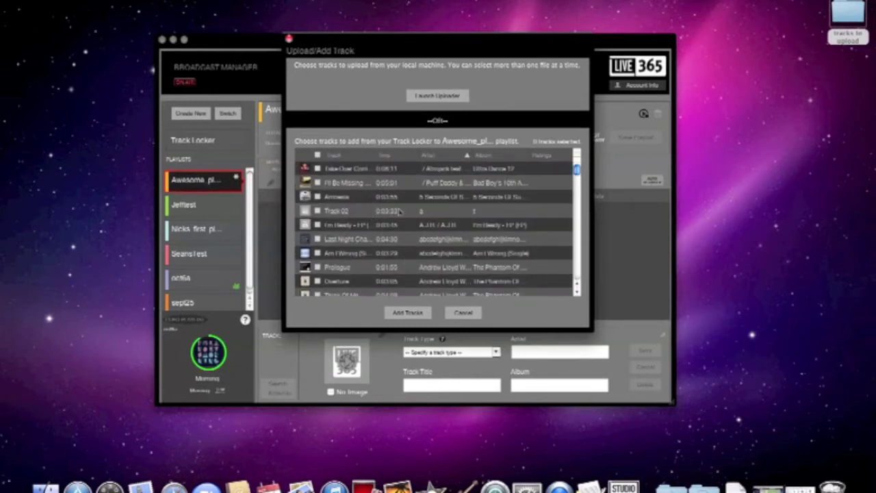
pyautogui.click(317, 168)
pyautogui.click(317, 182)
pyautogui.click(317, 197)
pyautogui.click(317, 211)
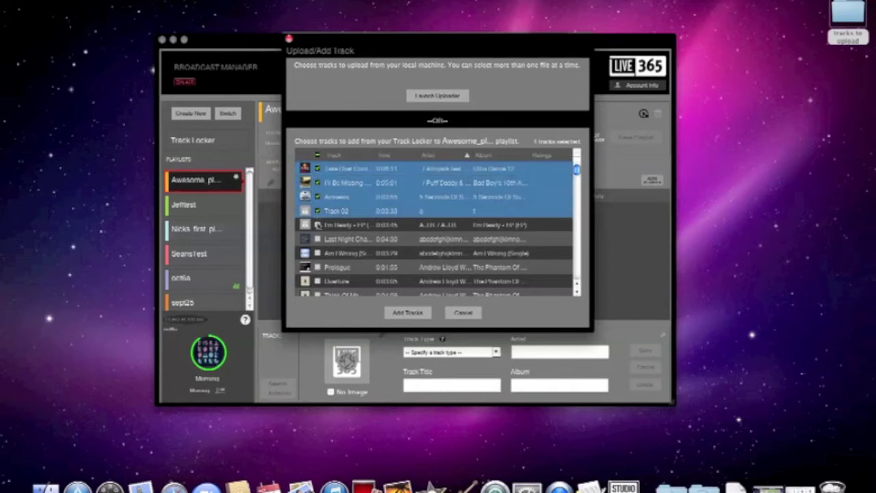
pyautogui.click(317, 224)
pyautogui.click(317, 239)
pyautogui.click(408, 313)
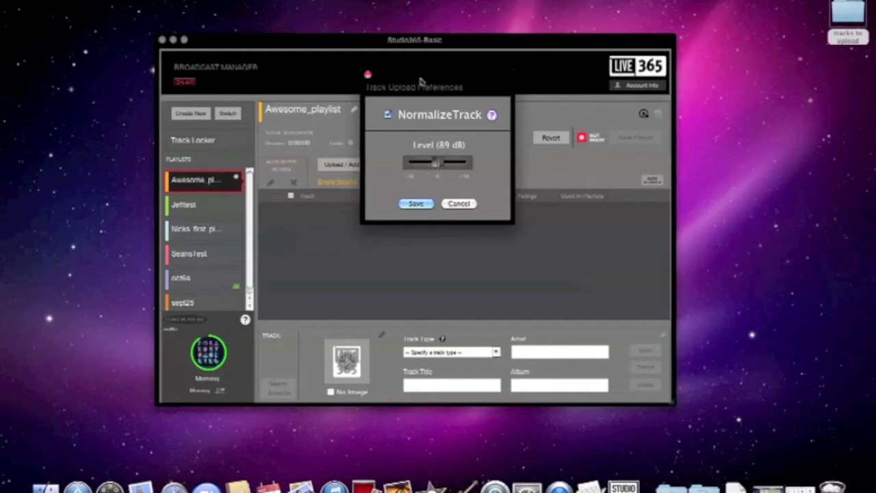
# Keep NormalizeTrack enabled at 89 dB and save the upload preferences.
pyautogui.moveTo(492, 115)
pyautogui.click(426, 202)
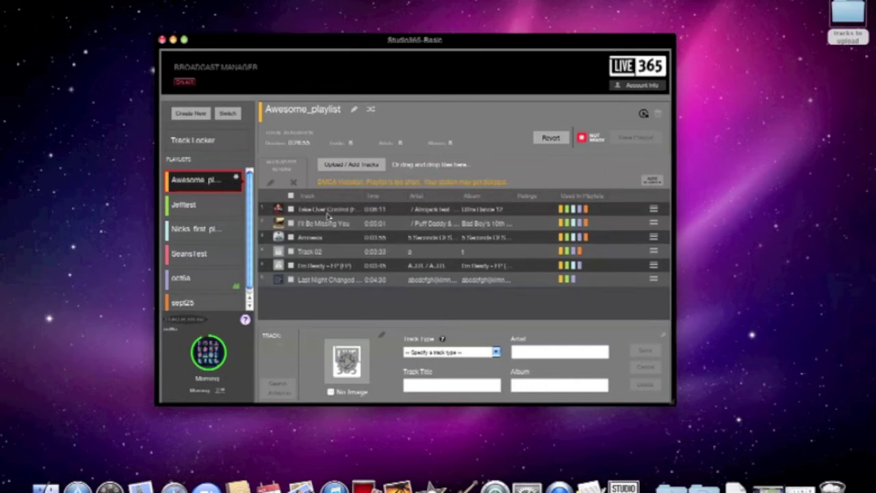
# Upload the Vangelis through War song files from 'tracks to upload', then select 08. All Day Music.
pyautogui.click(356, 165)
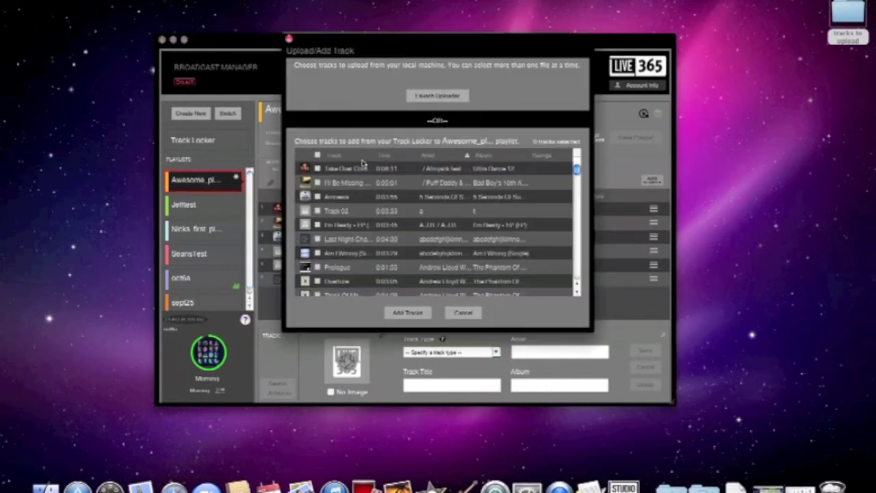
pyautogui.click(434, 96)
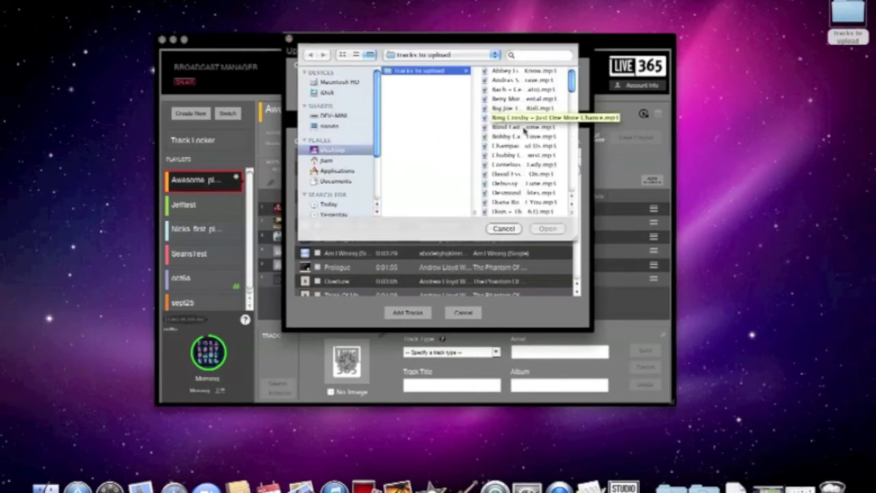
pyautogui.moveTo(571, 81); pyautogui.dragTo(576, 183)
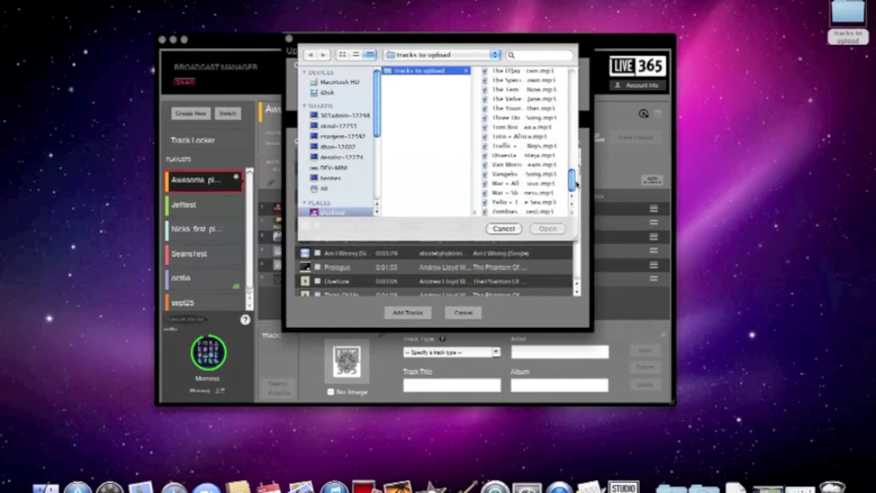
pyautogui.click(524, 175)
pyautogui.click(411, 147)
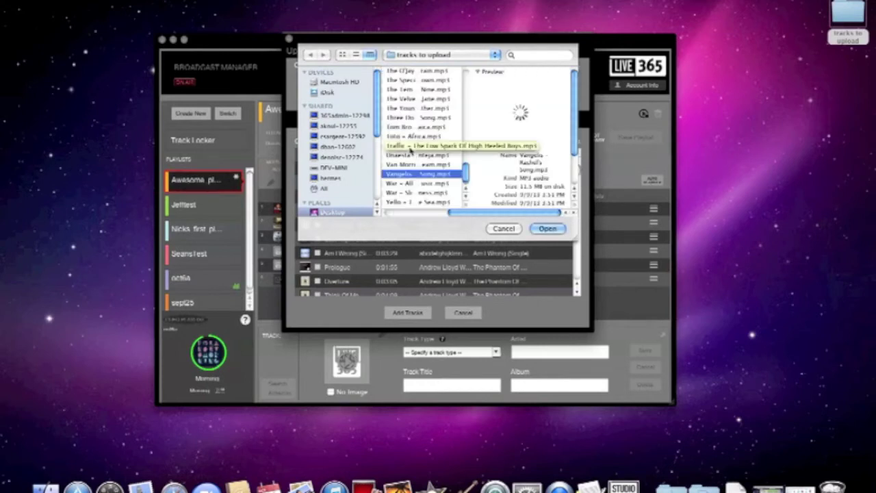
pyautogui.moveTo(410, 148); pyautogui.dragTo(415, 185)
pyautogui.click(548, 229)
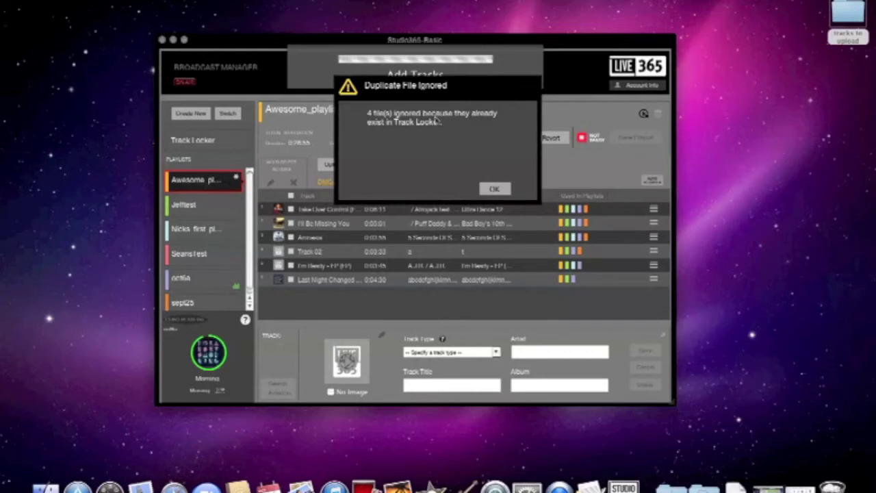
pyautogui.click(494, 189)
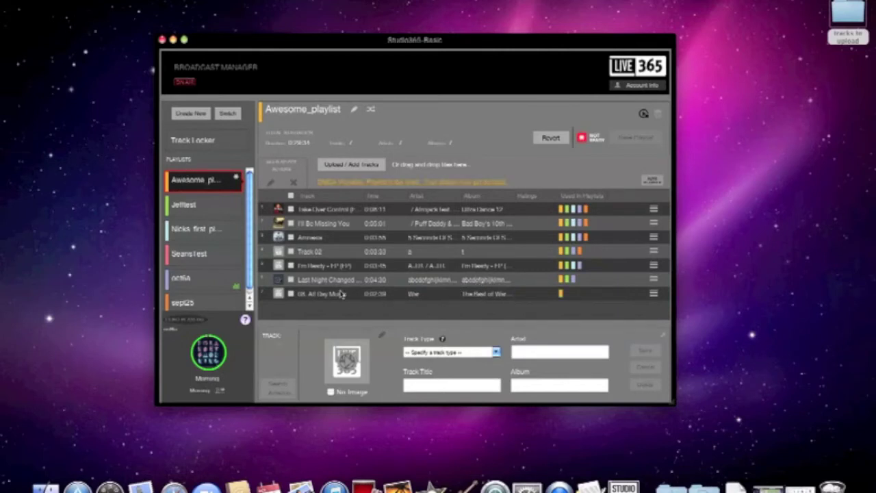
pyautogui.click(341, 293)
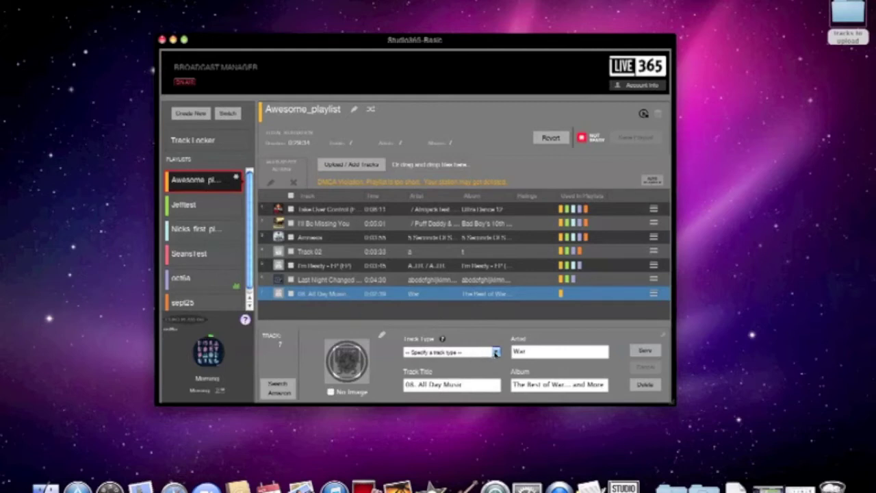
# Set 08. All Day Music's track type to MUSIC - Music/other, leaving the cover art URL unchanged.
pyautogui.click(496, 352)
pyautogui.click(469, 373)
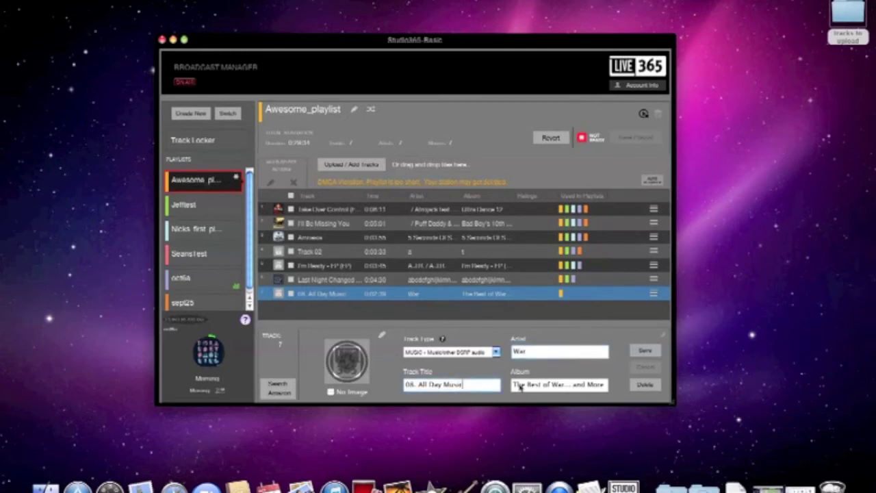
pyautogui.click(524, 385)
pyautogui.click(381, 335)
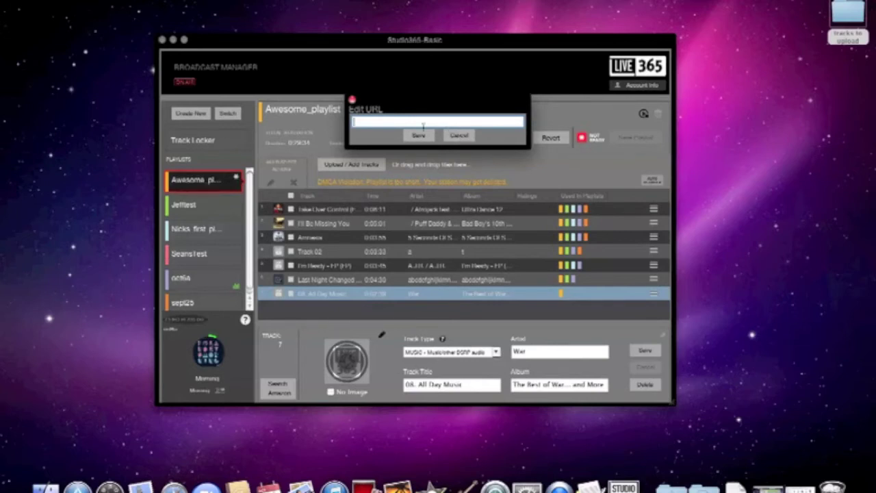
pyautogui.click(352, 100)
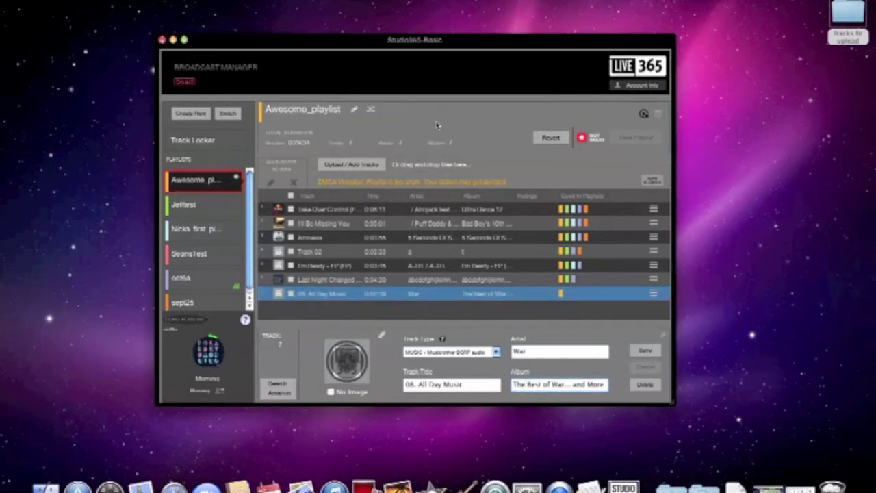
# Look up album info online, copy the Icon: War result onto the track, and save.
pyautogui.click(289, 389)
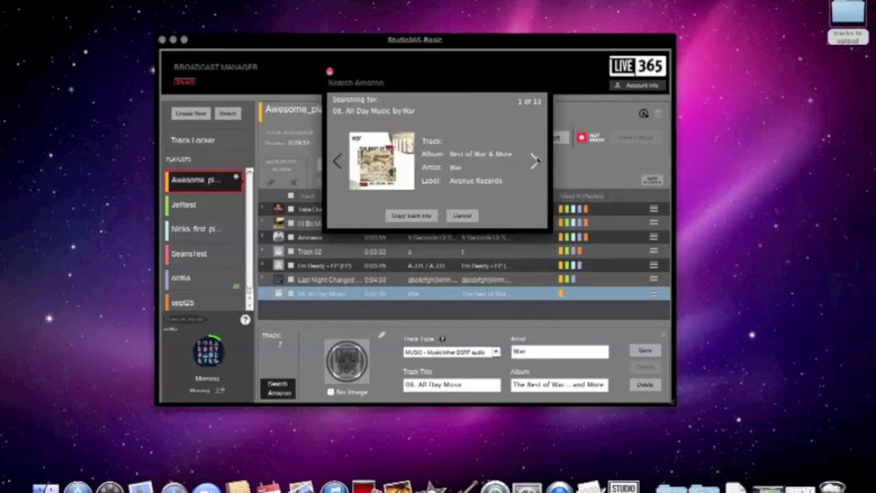
pyautogui.click(535, 160)
pyautogui.click(536, 161)
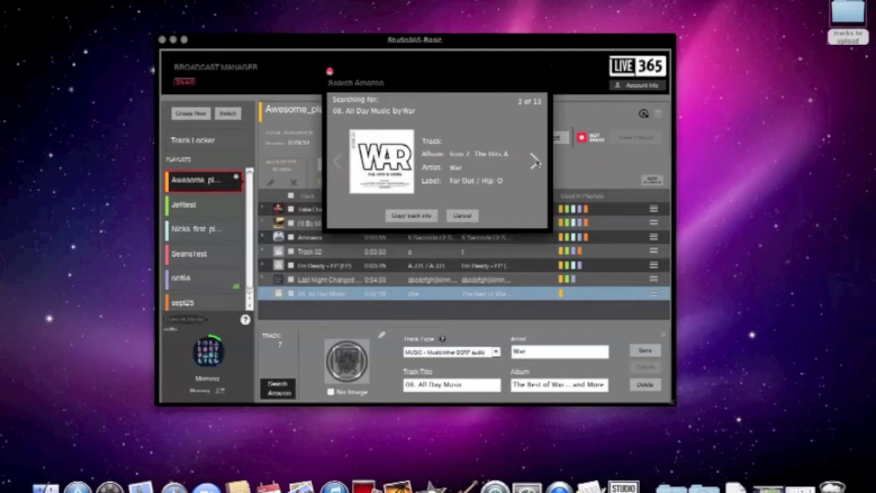
pyautogui.click(535, 161)
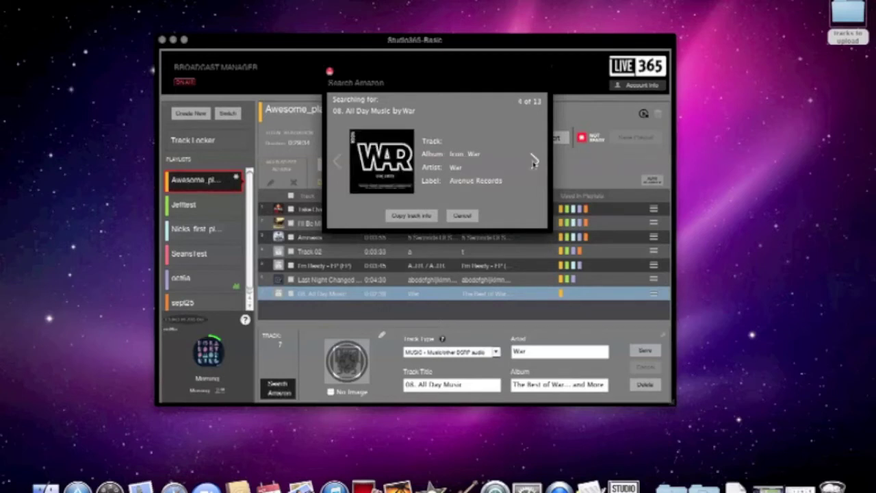
pyautogui.click(418, 216)
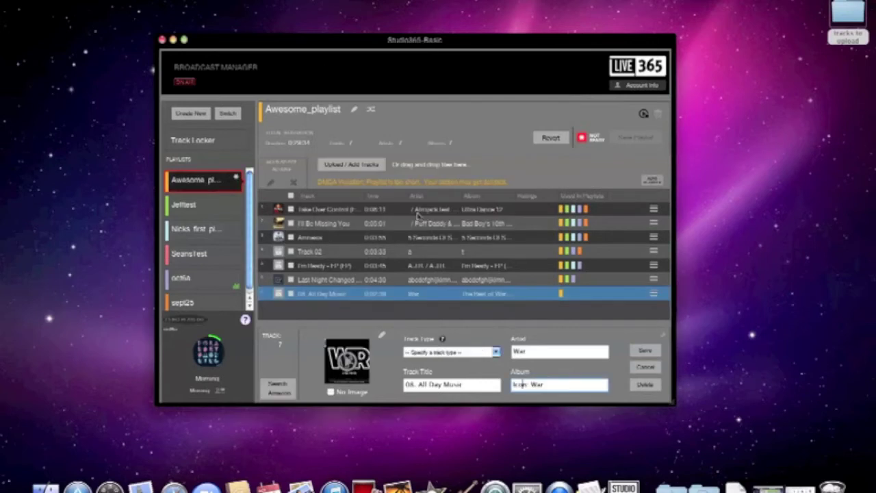
pyautogui.click(644, 351)
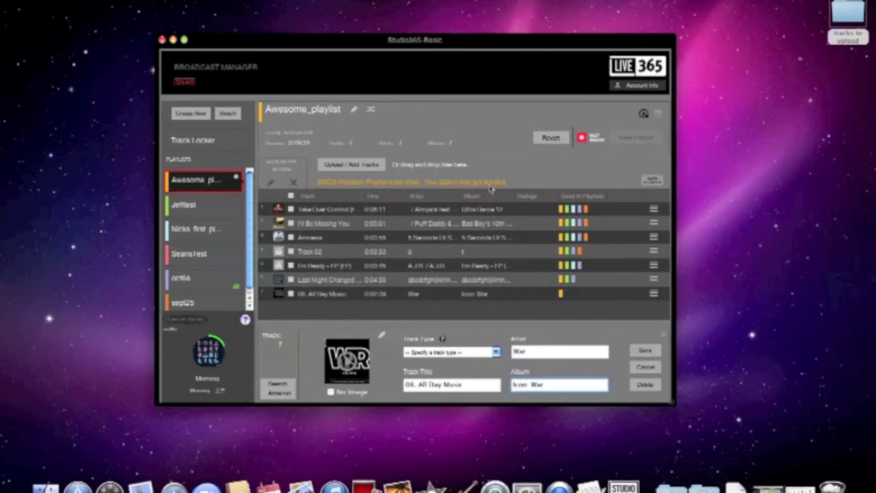
pyautogui.doubleClick(846, 15)
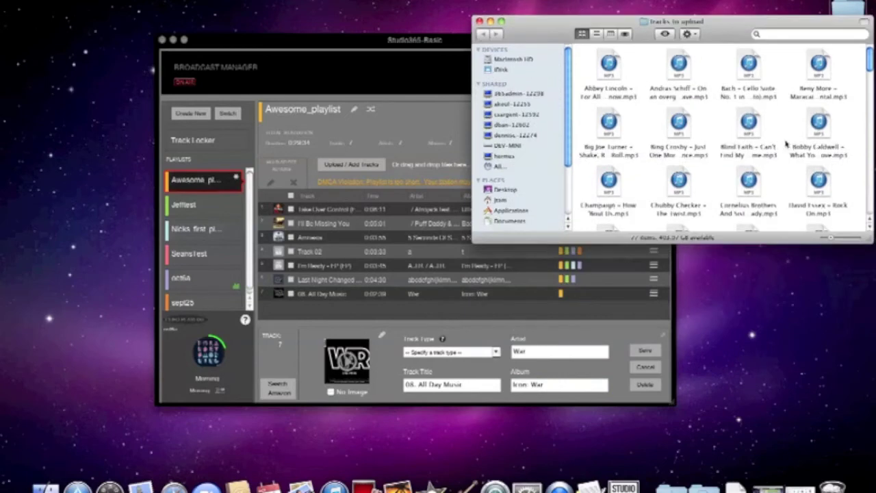
# Drag The Zombies' 'Time Of The Season' MP3 into Awesome_playlist as its eighth track, then close the folder.
pyautogui.scroll(-15, 786, 144)
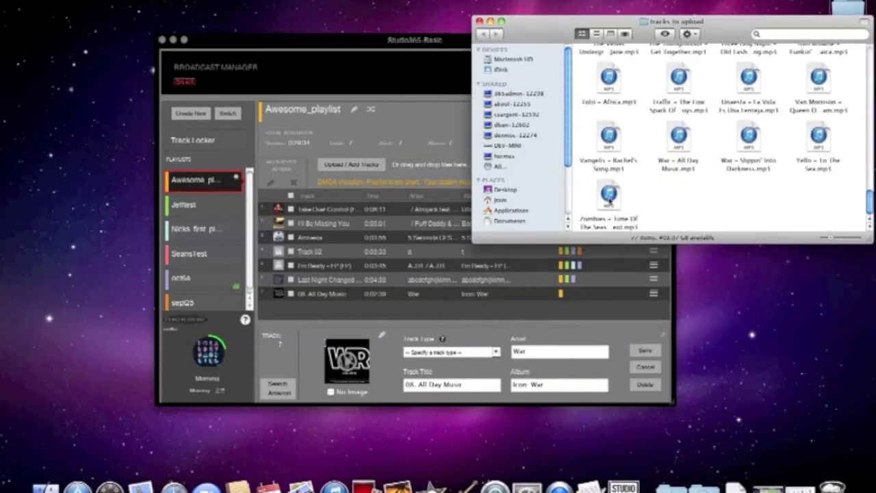
pyautogui.click(609, 197)
pyautogui.moveTo(361, 42); pyautogui.dragTo(293, 42)
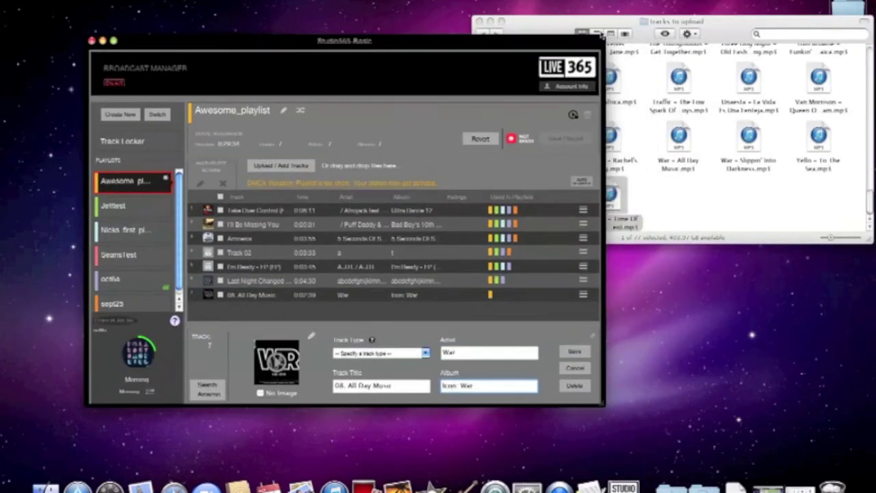
pyautogui.click(603, 35)
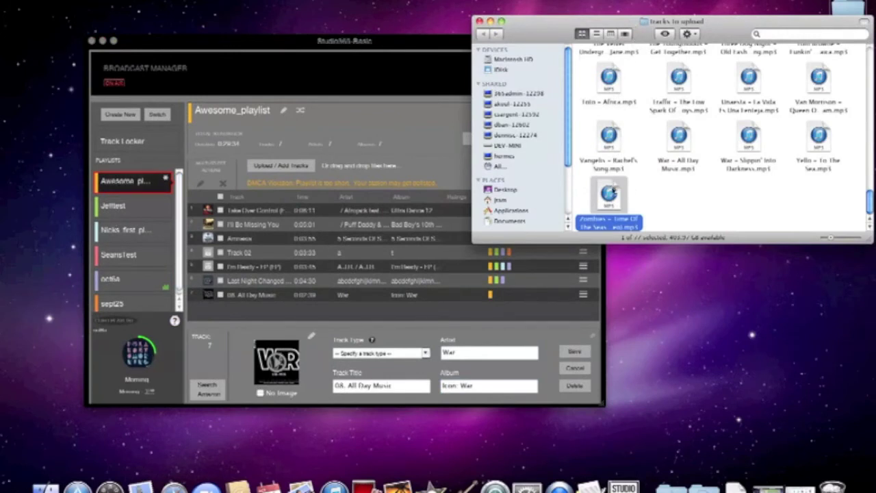
pyautogui.moveTo(613, 193); pyautogui.dragTo(357, 292)
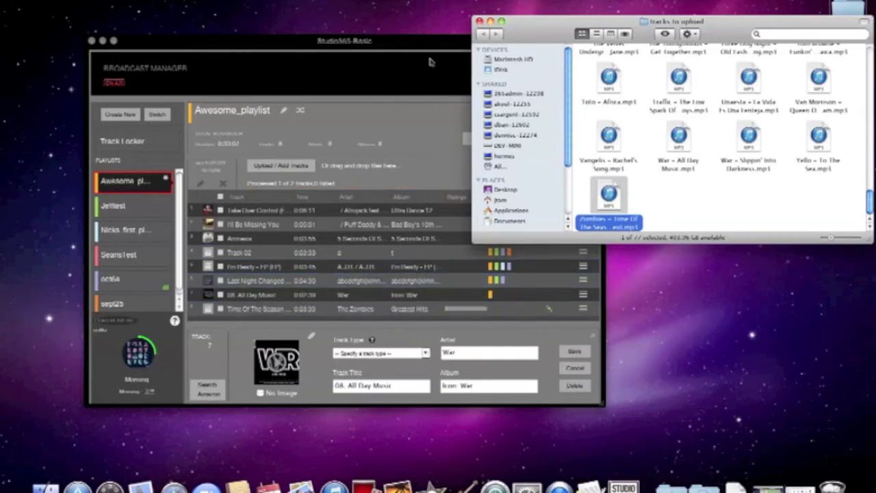
pyautogui.click(480, 23)
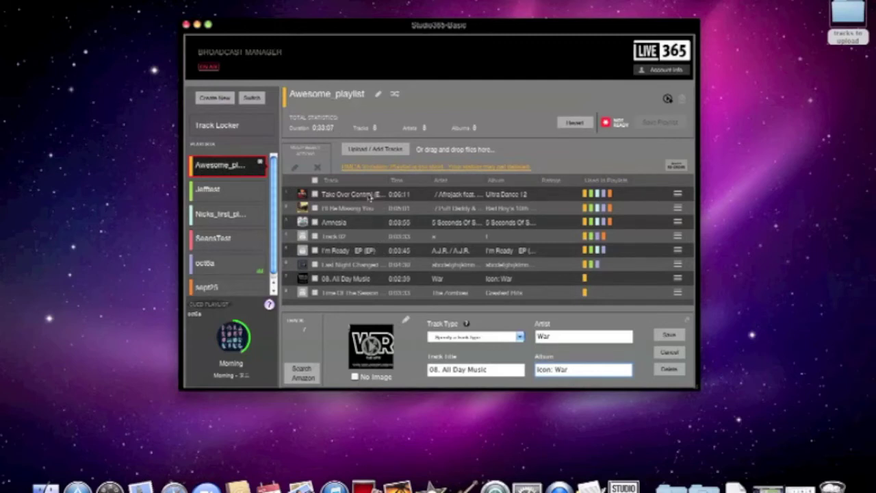
# In the Track Locker chooser, tick Doc 4th Remix, Rachel's Song, 08. All Day Music and the William Galison track.
pyautogui.click(375, 150)
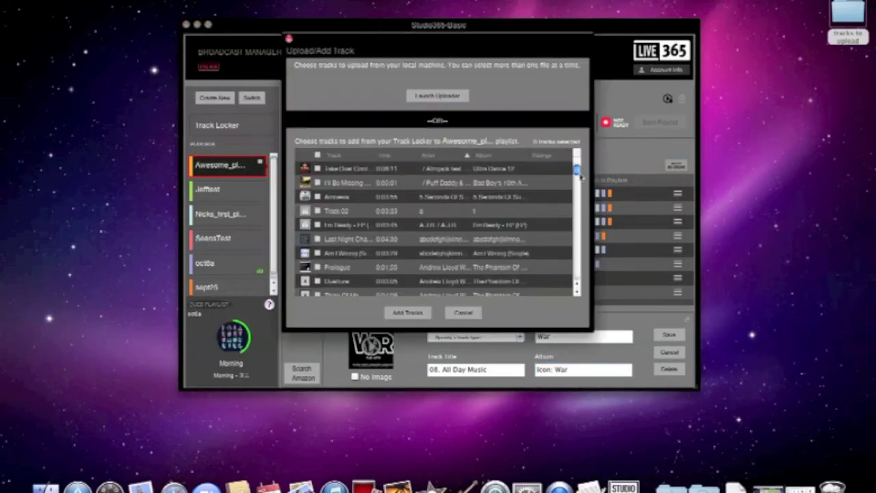
pyautogui.scroll(-10, 331, 237)
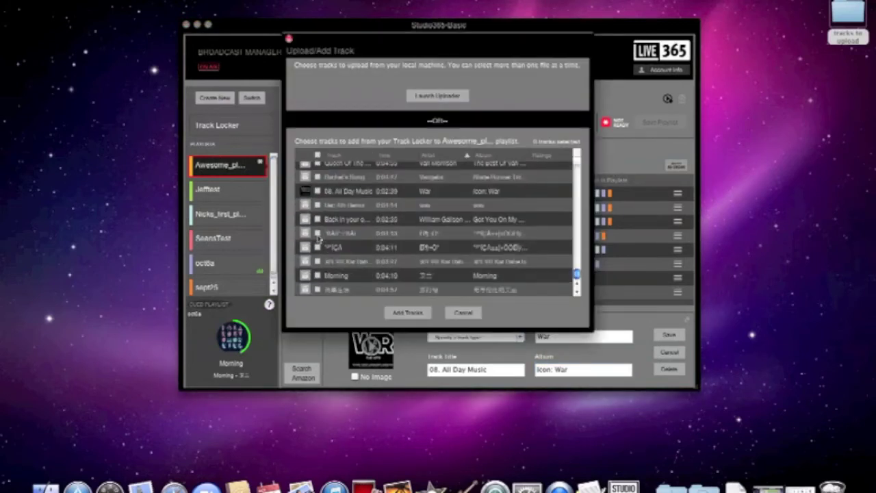
pyautogui.click(317, 205)
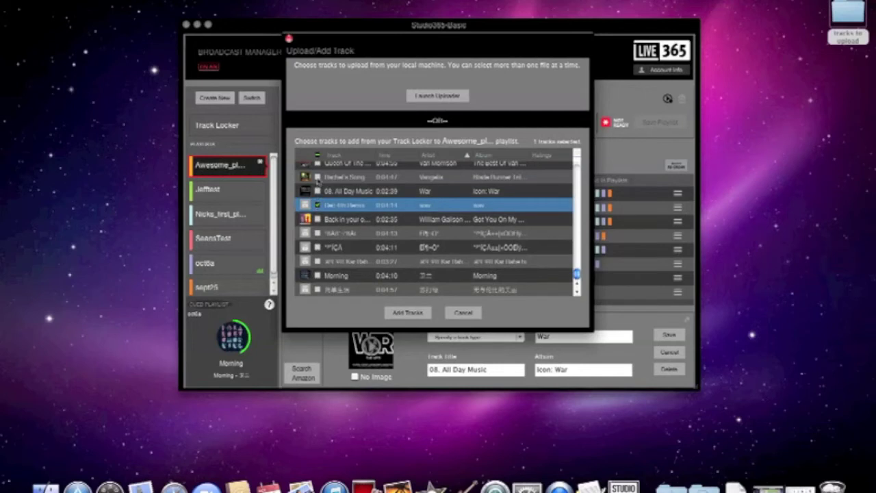
pyautogui.click(317, 177)
pyautogui.click(317, 191)
pyautogui.click(317, 219)
# Tick the remaining locker tracks including Morning and add all nine, giving 17 tracks at 1:08:20.
pyautogui.click(317, 233)
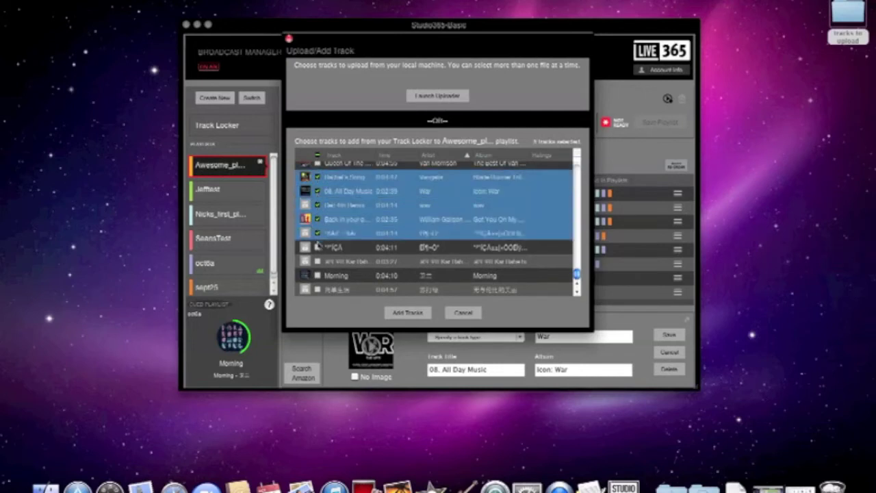
pyautogui.click(317, 247)
pyautogui.click(317, 261)
pyautogui.click(316, 275)
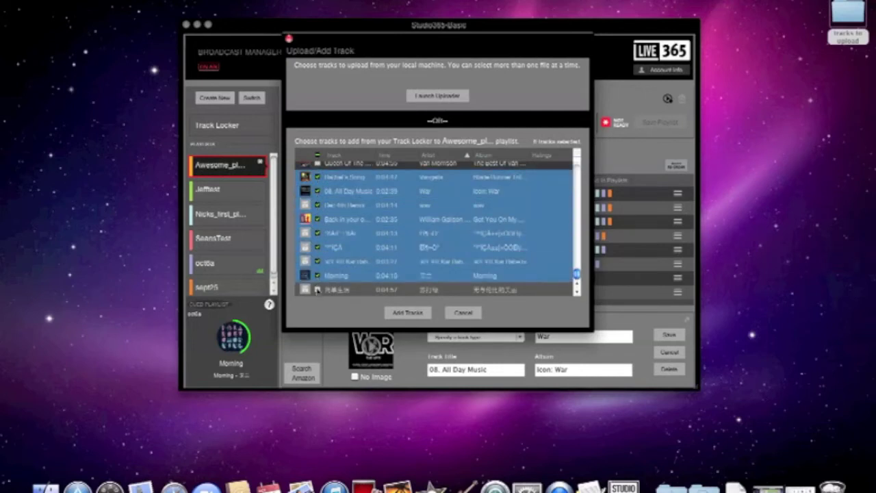
pyautogui.click(317, 289)
pyautogui.click(407, 312)
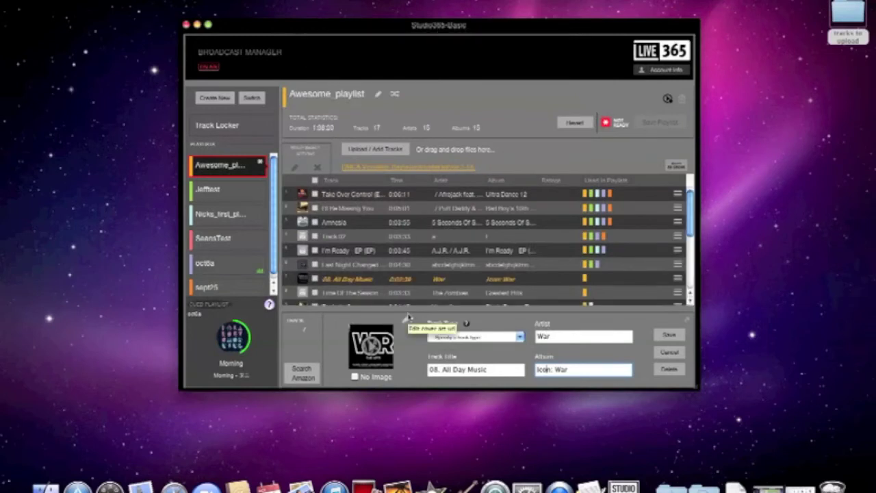
pyautogui.scroll(-5, 483, 240)
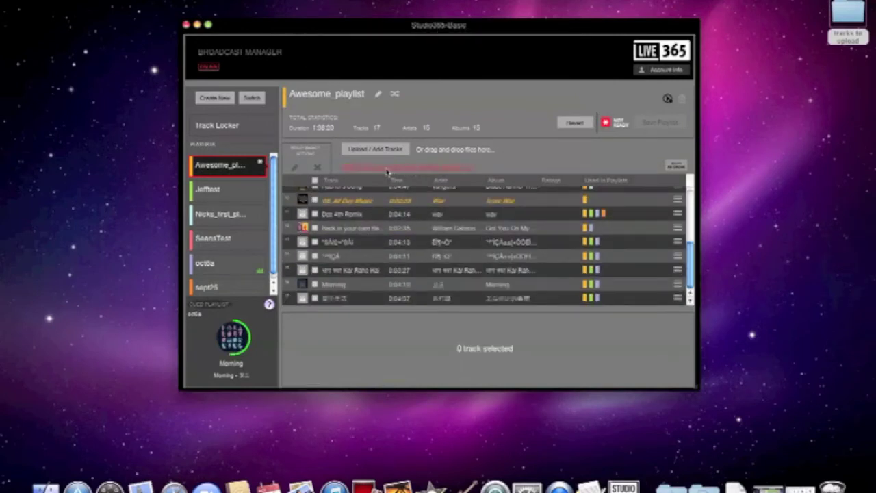
pyautogui.scroll(3, 380, 239)
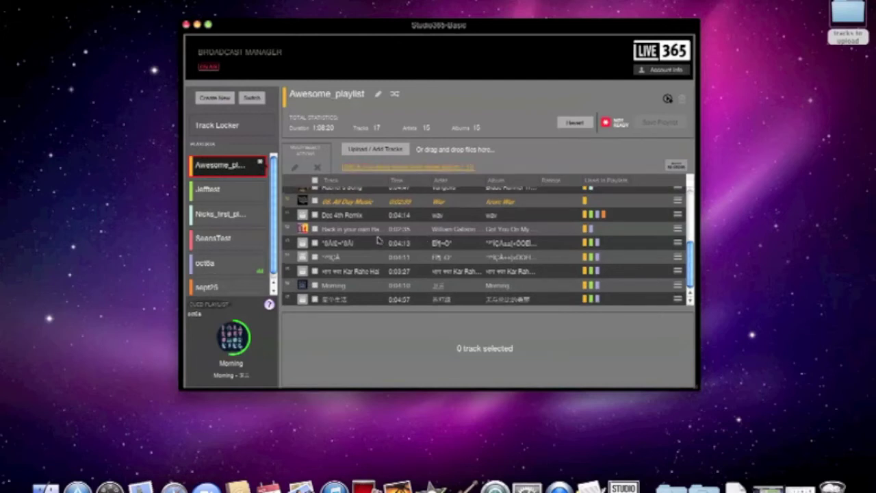
pyautogui.scroll(-3, 378, 239)
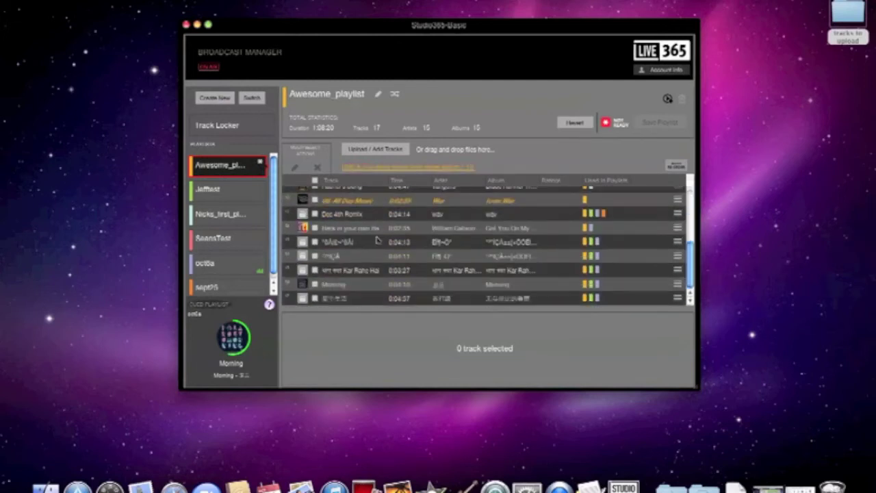
pyautogui.scroll(4, 377, 239)
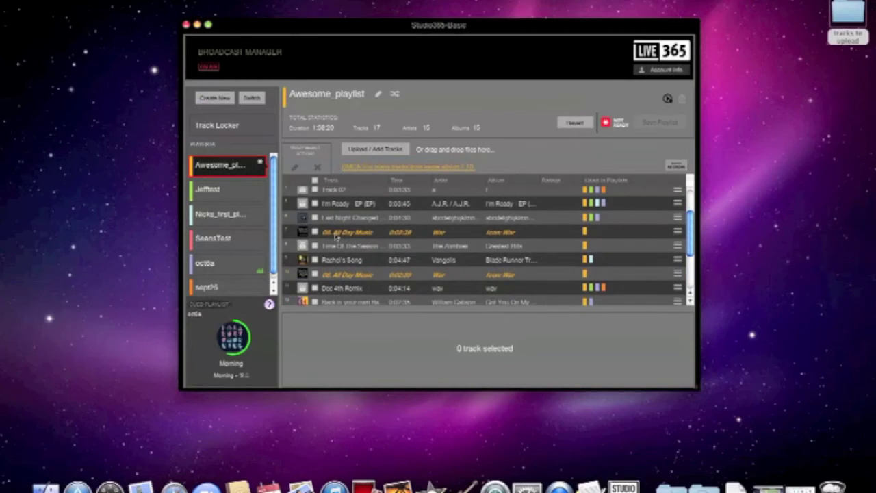
# Remove the two duplicate 08. All Day Music entries from Awesome_playlist.
pyautogui.click(314, 232)
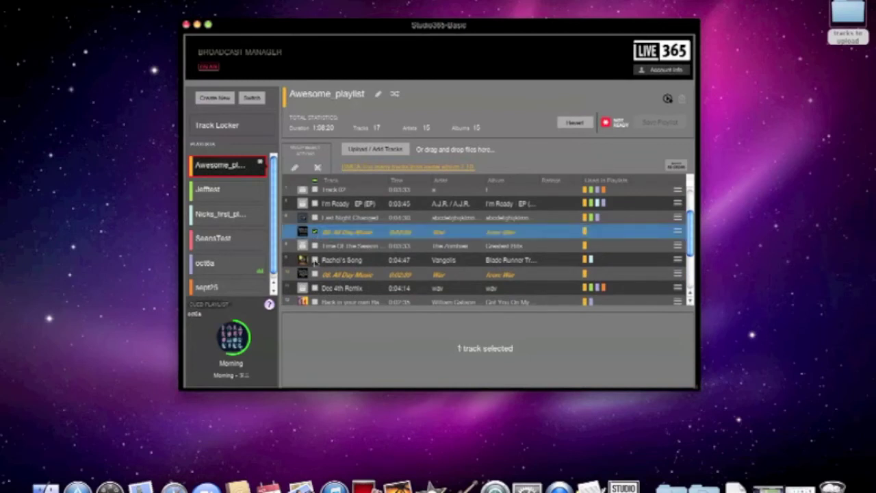
pyautogui.click(315, 274)
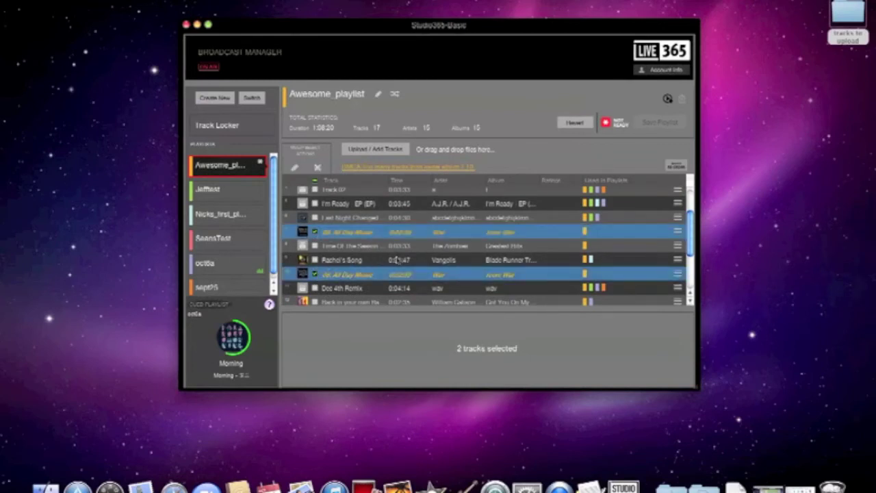
pyautogui.scroll(-2, 397, 259)
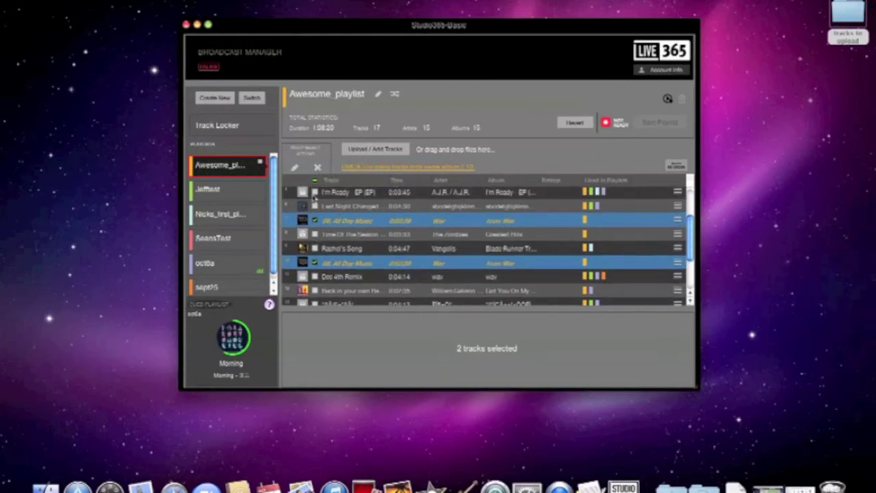
pyautogui.click(317, 168)
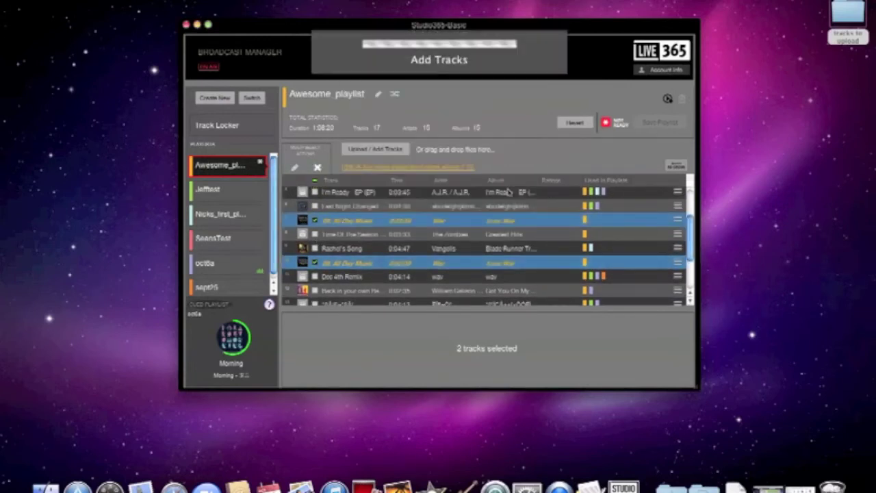
# Remove the two flagged yellow tracks, confirming YES, then browse the computer for new audio files.
pyautogui.scroll(-2, 407, 238)
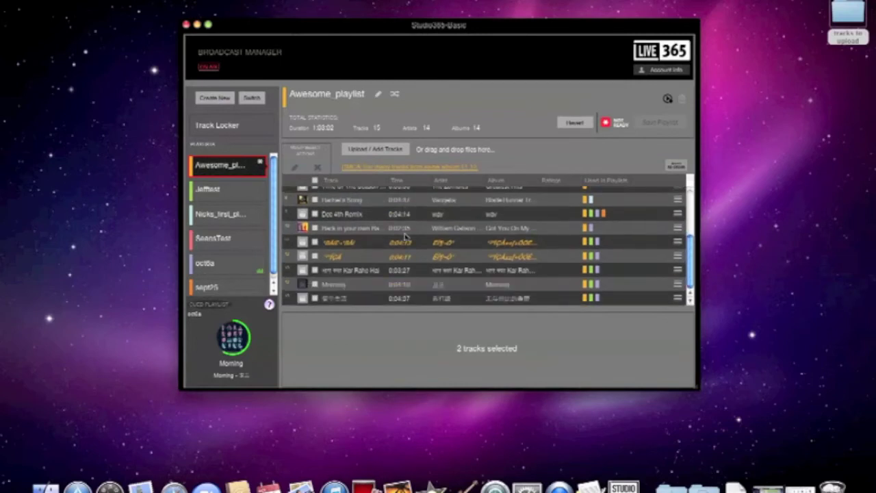
pyautogui.click(316, 242)
pyautogui.click(315, 256)
pyautogui.click(317, 167)
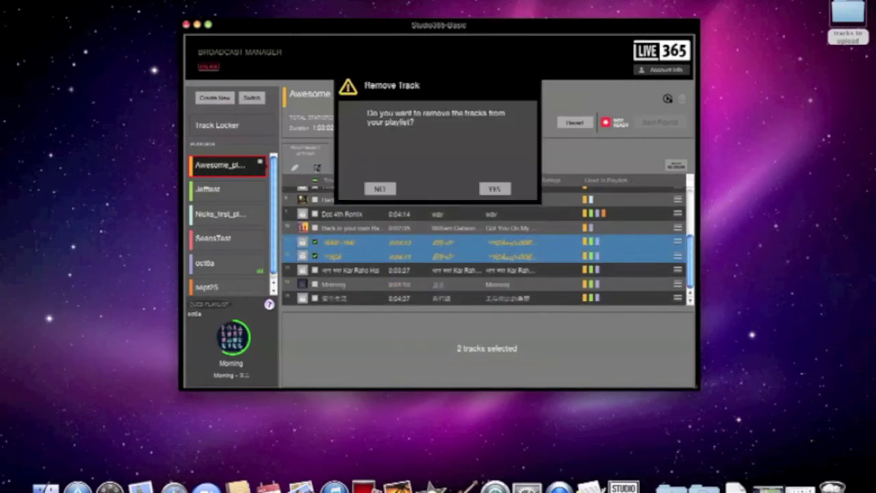
pyautogui.click(494, 190)
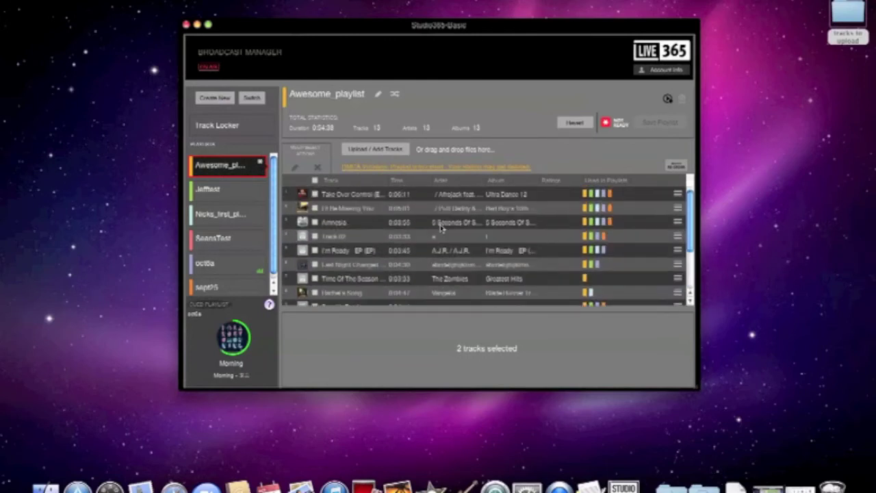
pyautogui.click(372, 151)
pyautogui.click(419, 102)
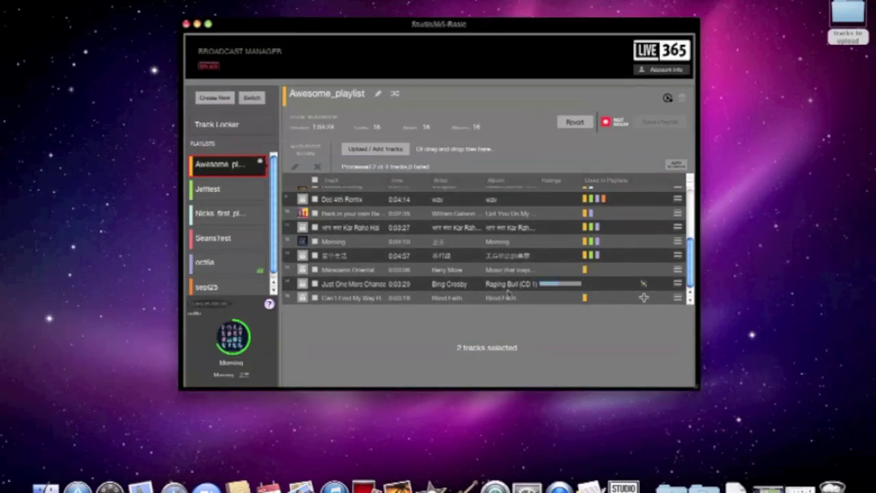
# Save Awesome_playlist (16 tracks, 1:04:29) to the station, toggling shuffle on and back off.
pyautogui.moveTo(582, 288)
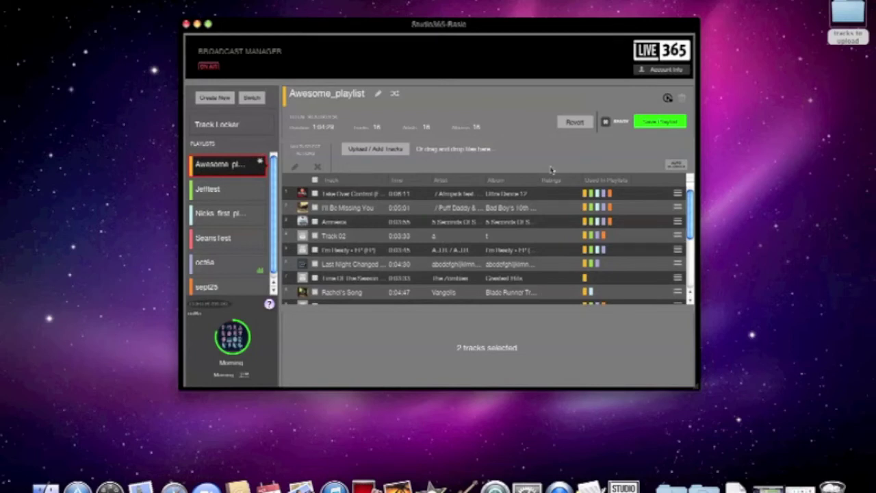
pyautogui.click(662, 123)
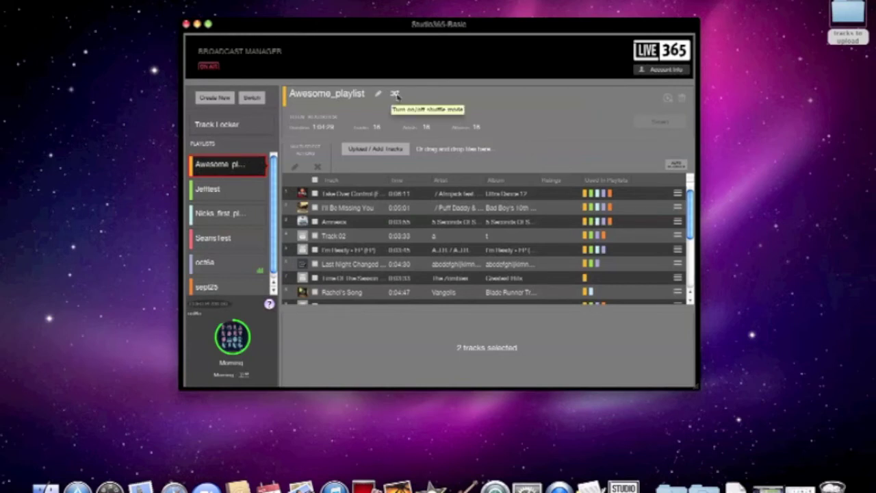
pyautogui.click(396, 94)
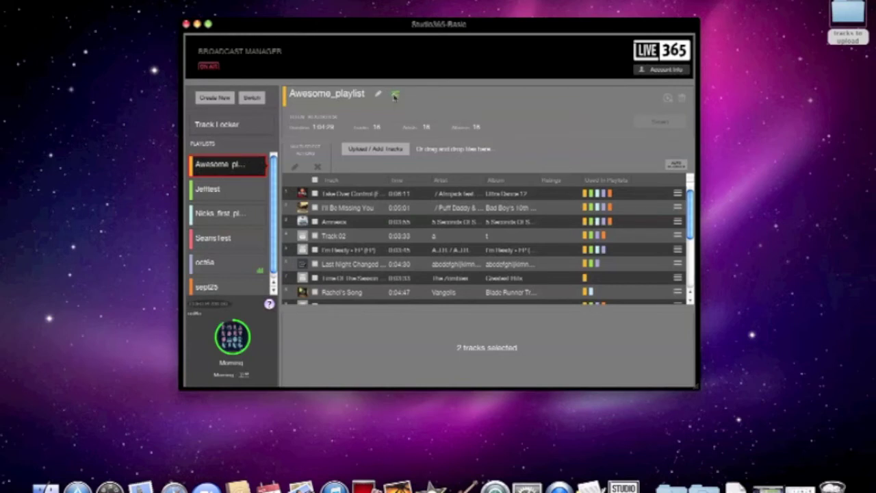
pyautogui.click(395, 95)
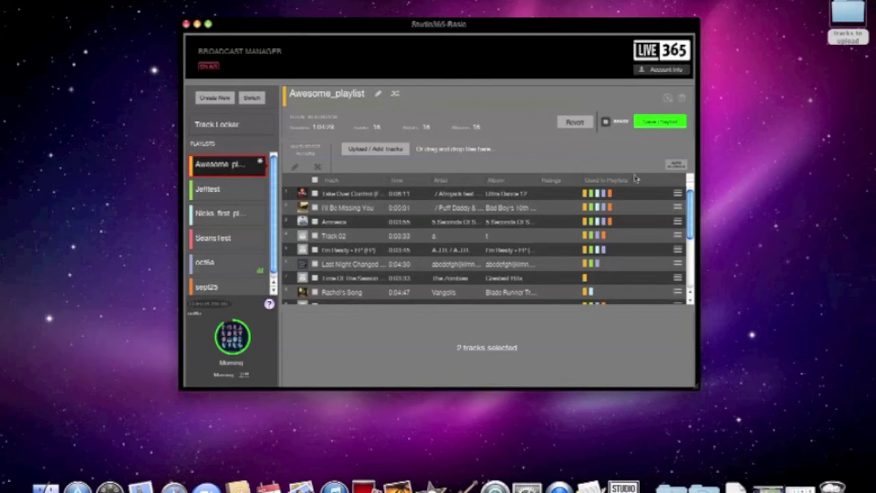
# Randomize Awesome_playlist's order three times, move I'll Be Missing You to the top, then open oct6a.
pyautogui.click(676, 166)
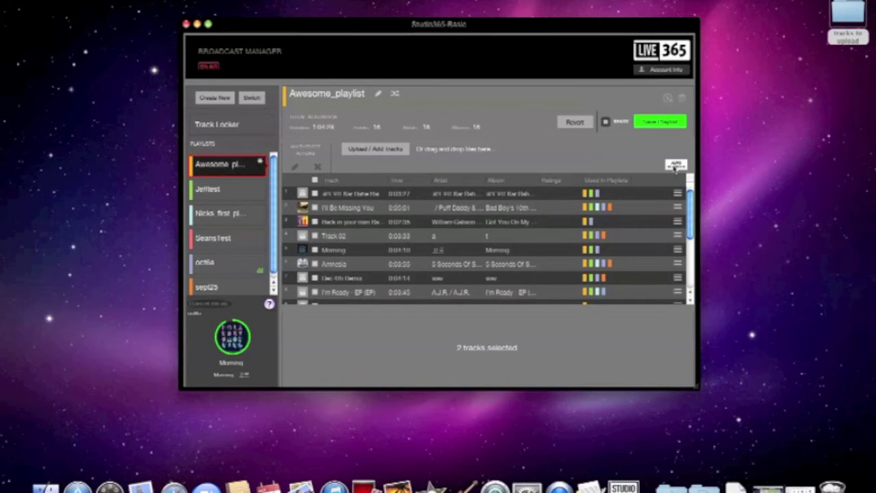
pyautogui.click(676, 166)
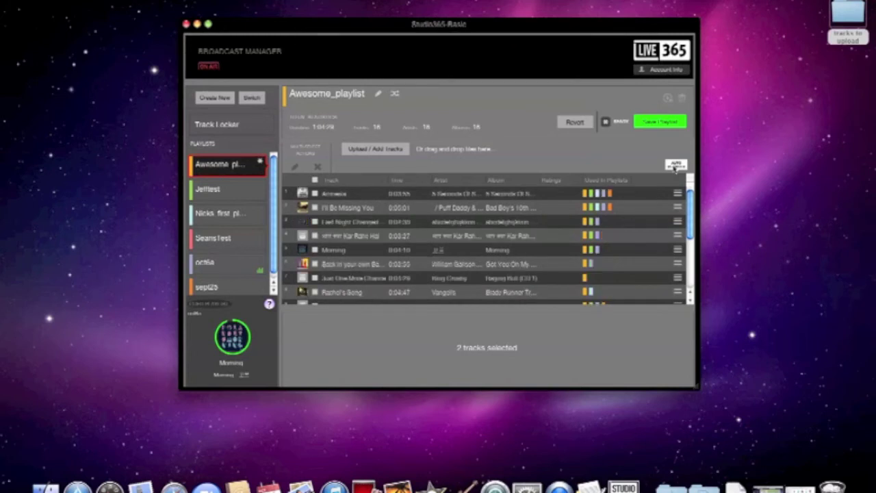
pyautogui.click(675, 165)
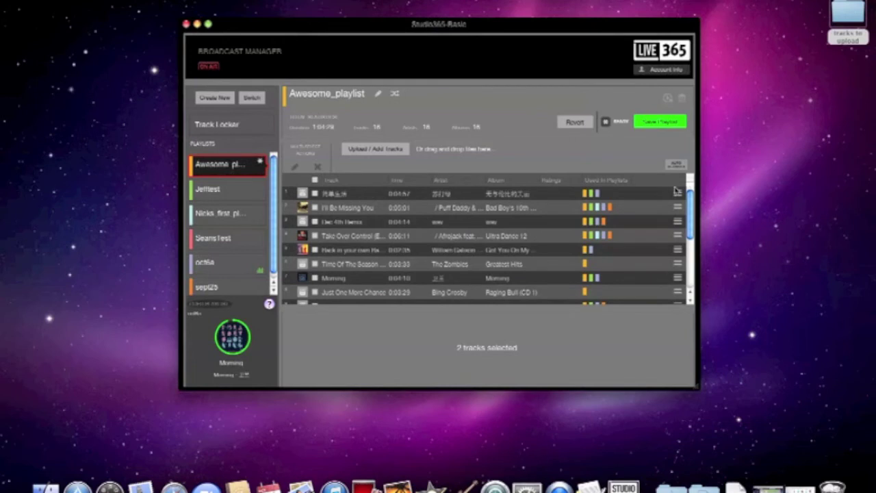
pyautogui.moveTo(678, 194); pyautogui.dragTo(674, 262)
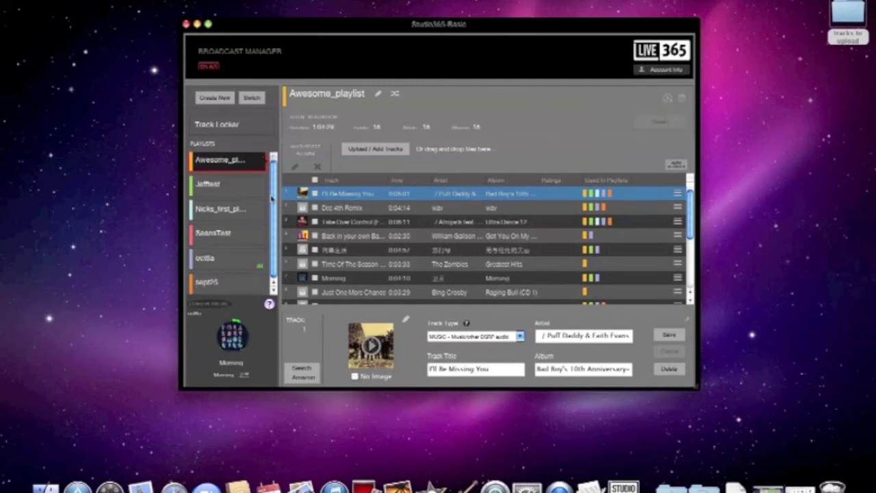
pyautogui.click(238, 257)
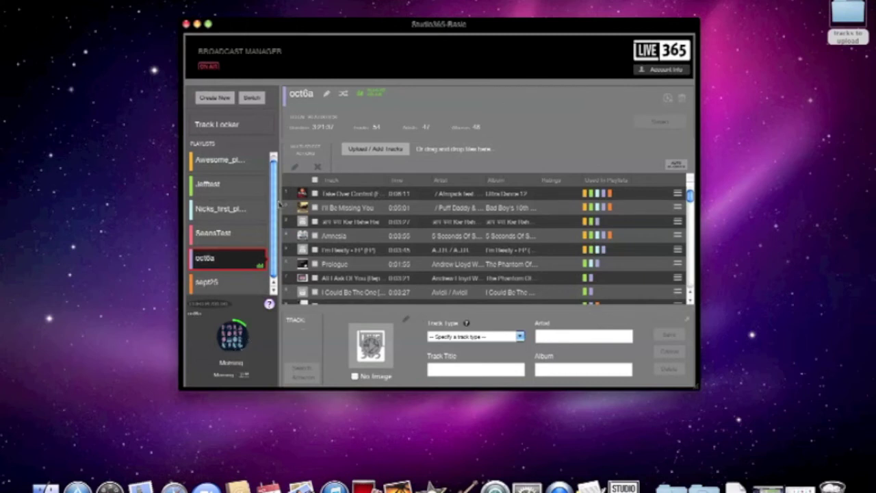
# Cue Awesome_playlist with Play After Current Track, then go to the Track Locker.
pyautogui.click(233, 207)
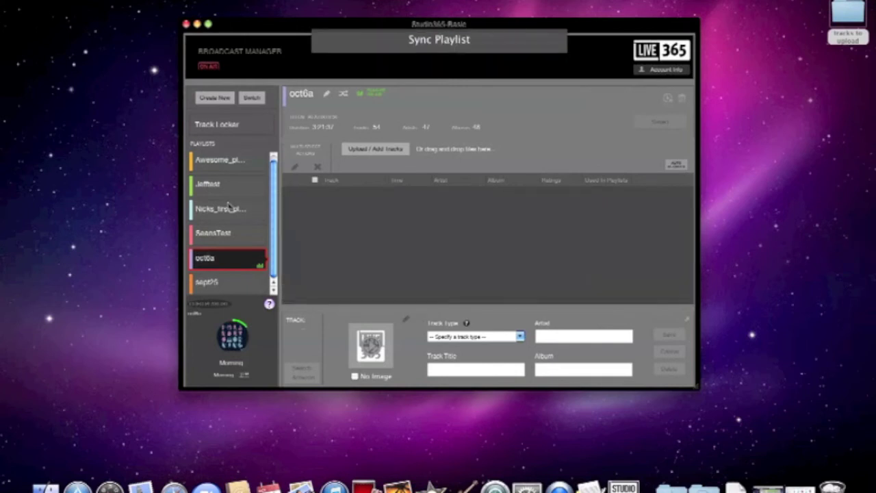
pyautogui.click(222, 164)
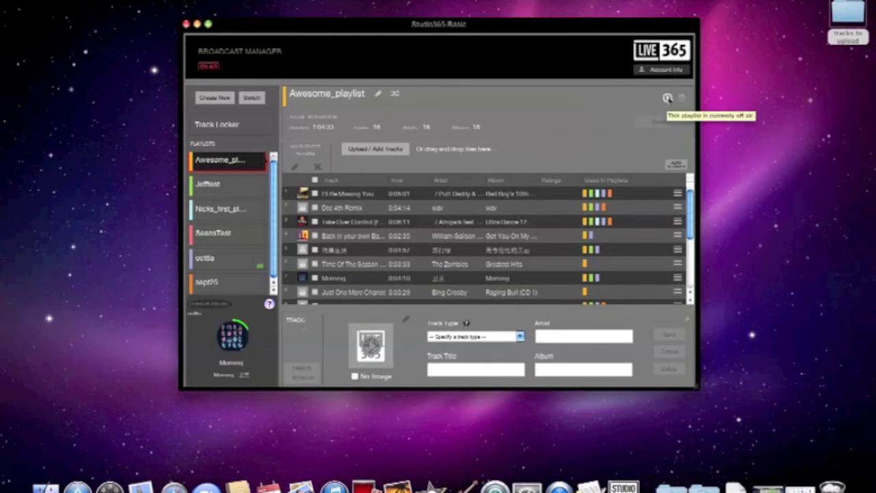
pyautogui.click(667, 98)
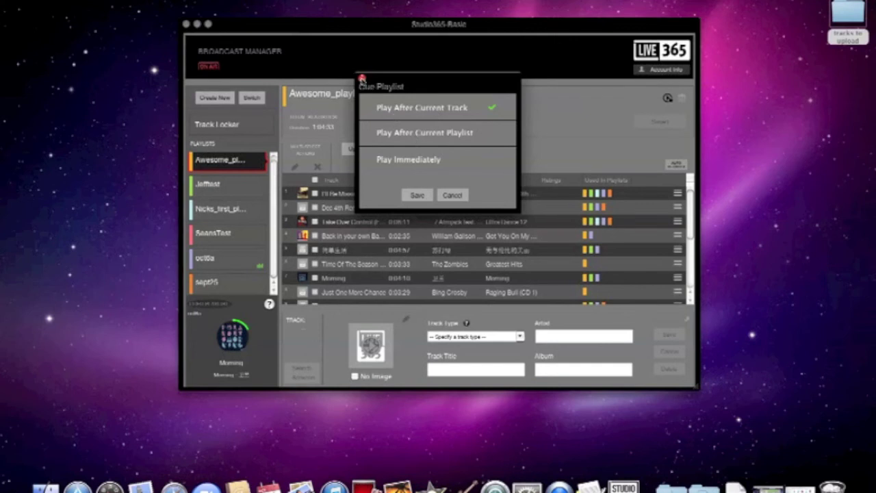
pyautogui.click(362, 78)
pyautogui.click(243, 128)
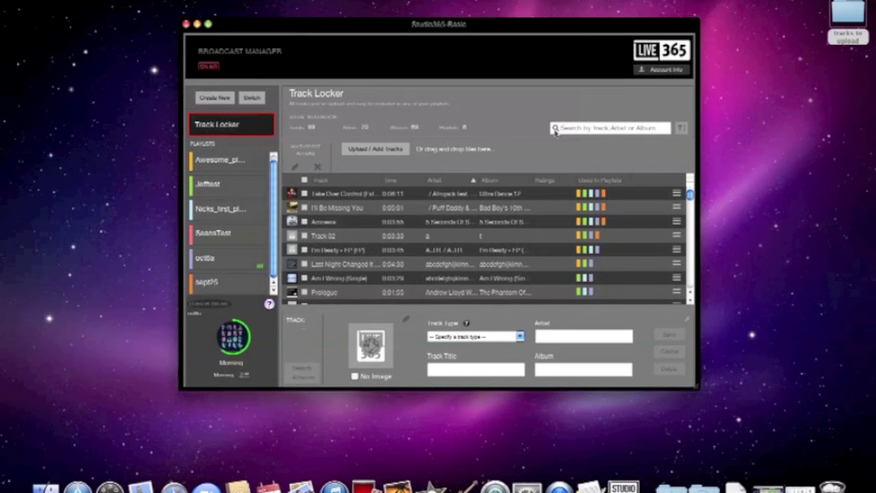
pyautogui.click(583, 128)
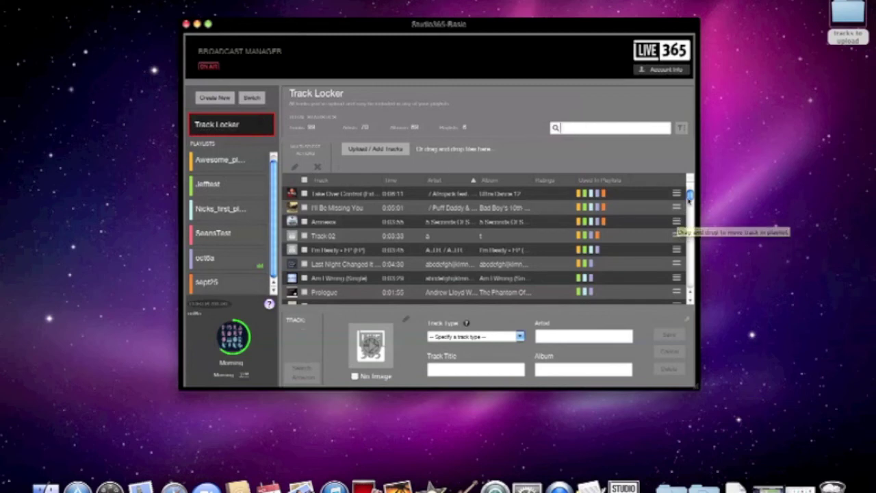
pyautogui.moveTo(690, 197)
pyautogui.mouseDown()
pyautogui.moveTo(692, 287)
pyautogui.moveTo(690, 195)
pyautogui.mouseUp()
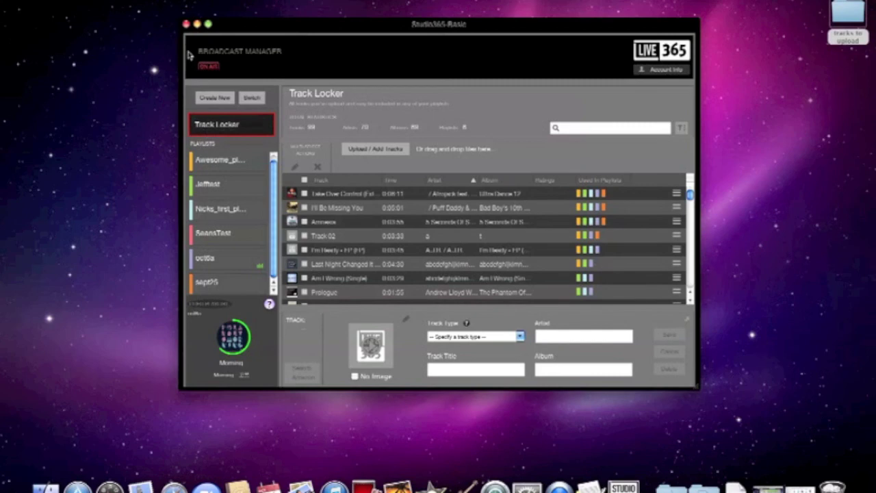
pyautogui.click(208, 24)
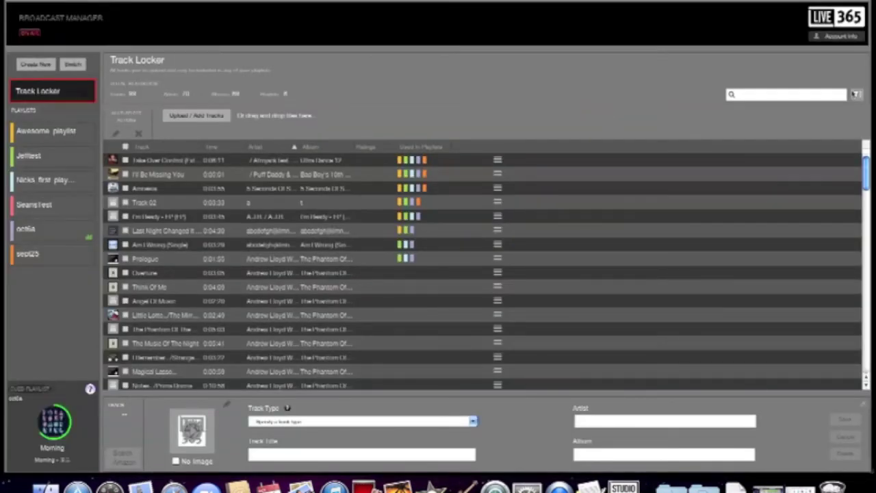
pyautogui.click(814, 94)
pyautogui.write('lady gaga')
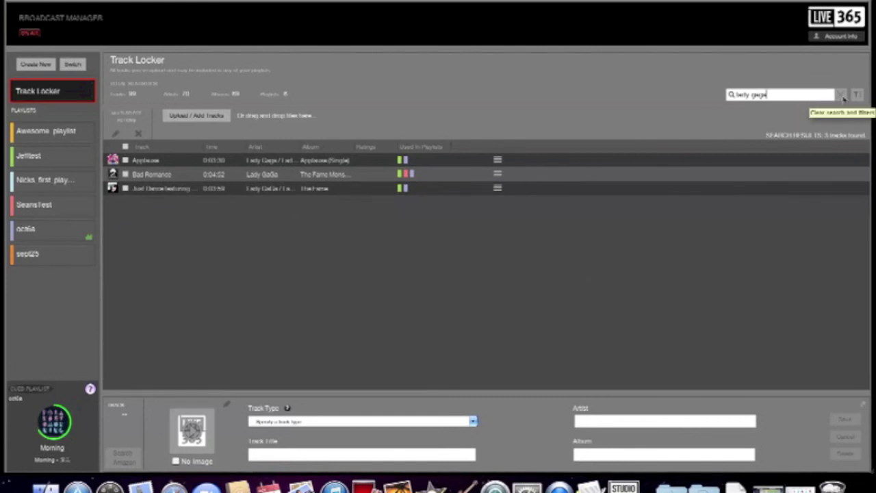
pyautogui.click(842, 94)
pyautogui.click(857, 94)
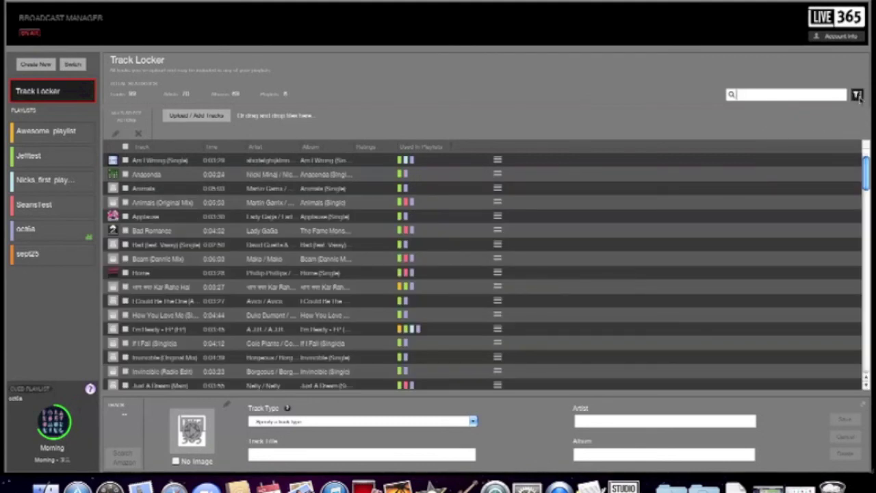
pyautogui.click(469, 106)
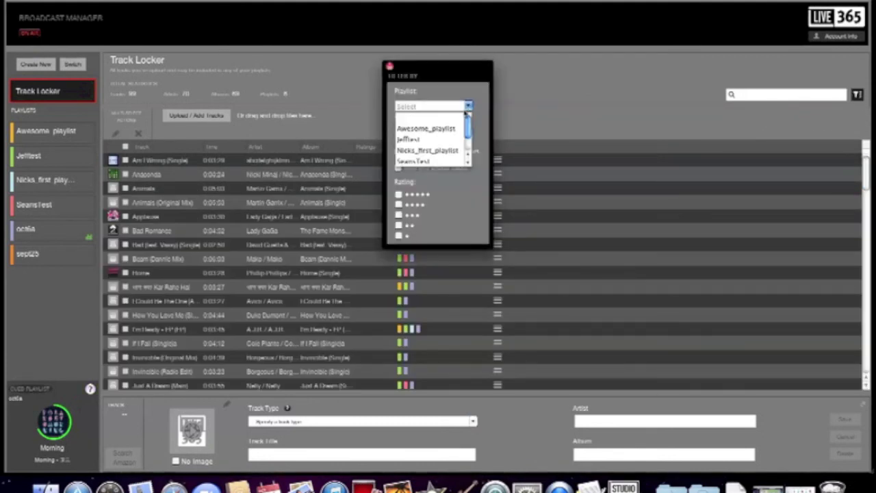
pyautogui.click(436, 150)
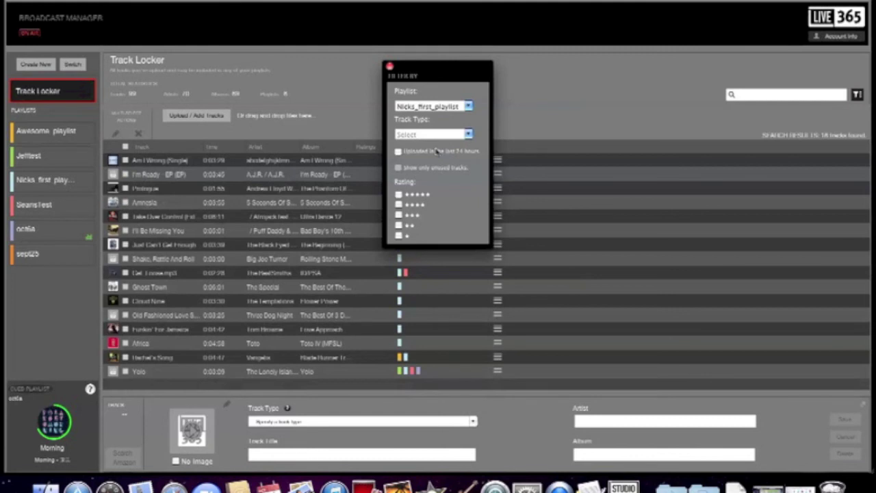
pyautogui.click(466, 136)
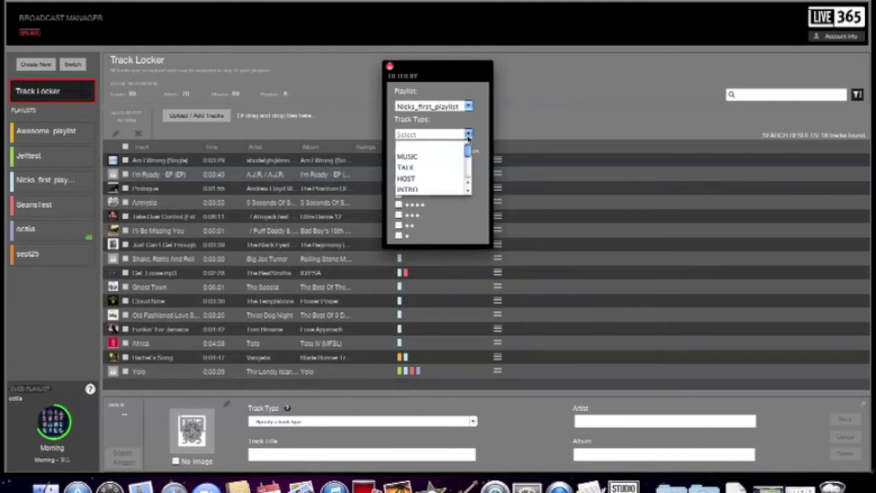
pyautogui.click(428, 157)
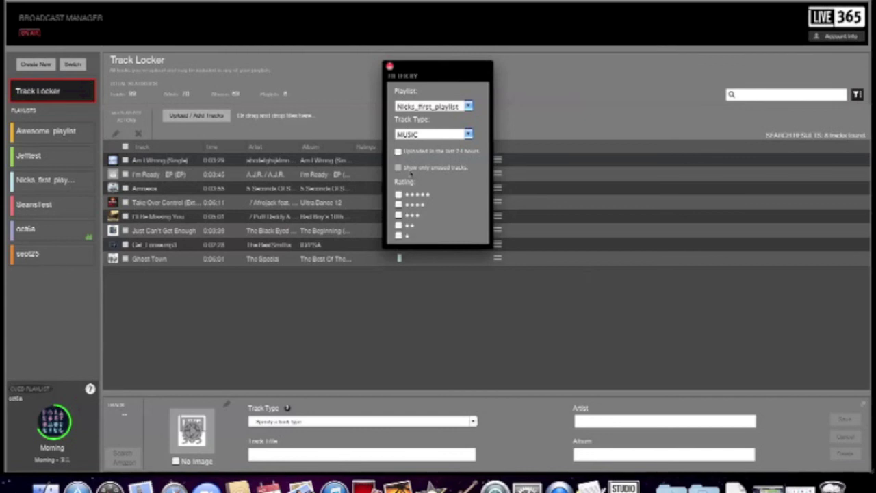
pyautogui.click(389, 66)
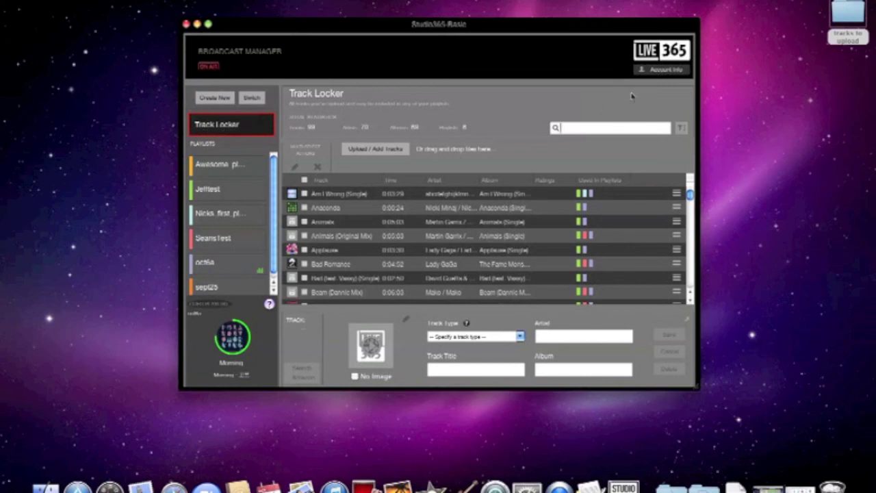
# Open the station statistics from Account Info and move the panel up and to the left.
pyautogui.click(649, 70)
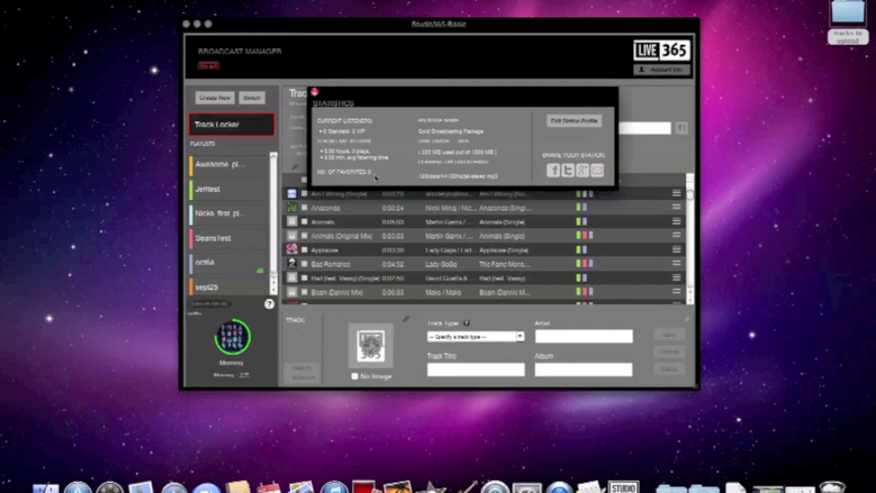
pyautogui.moveTo(388, 103); pyautogui.dragTo(364, 95)
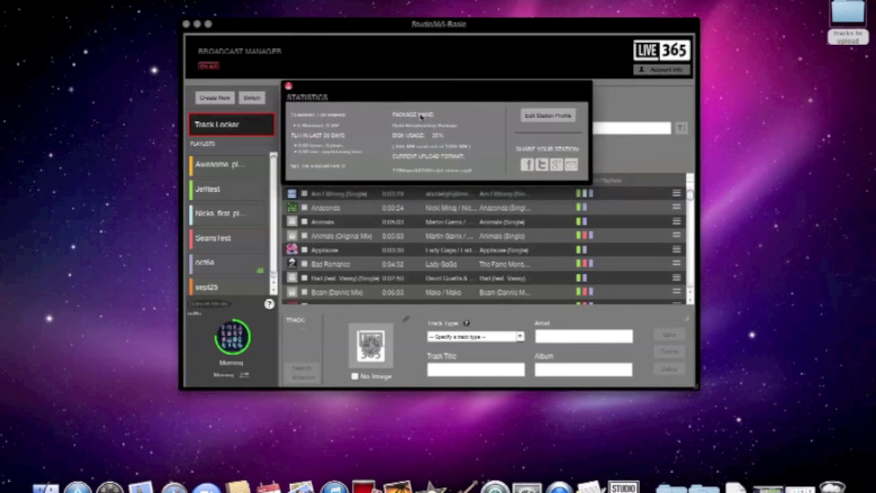